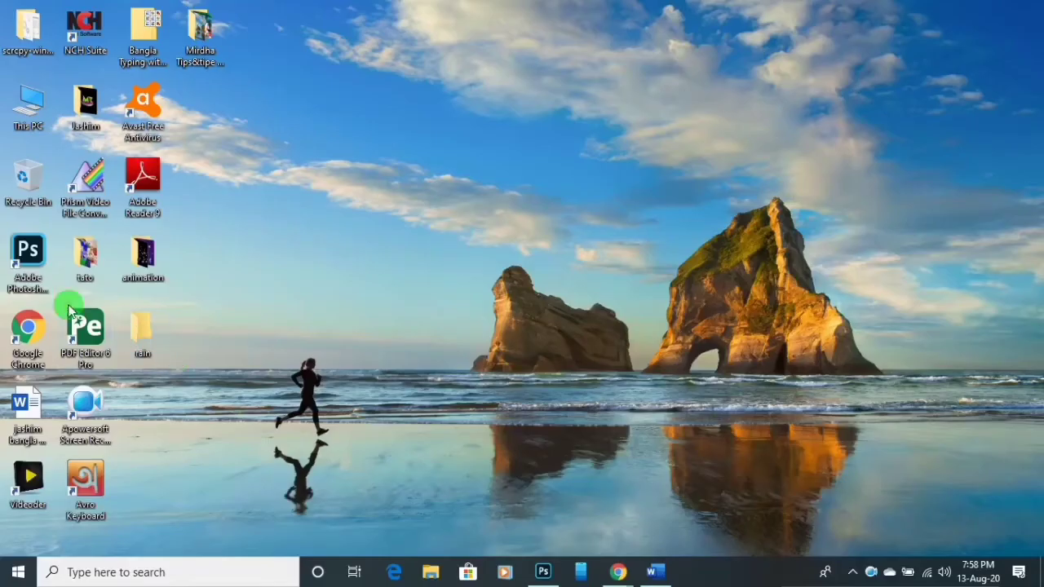
Launch Adobe Photoshop 2020 from its desktop shortcut.
left_click(23, 256)
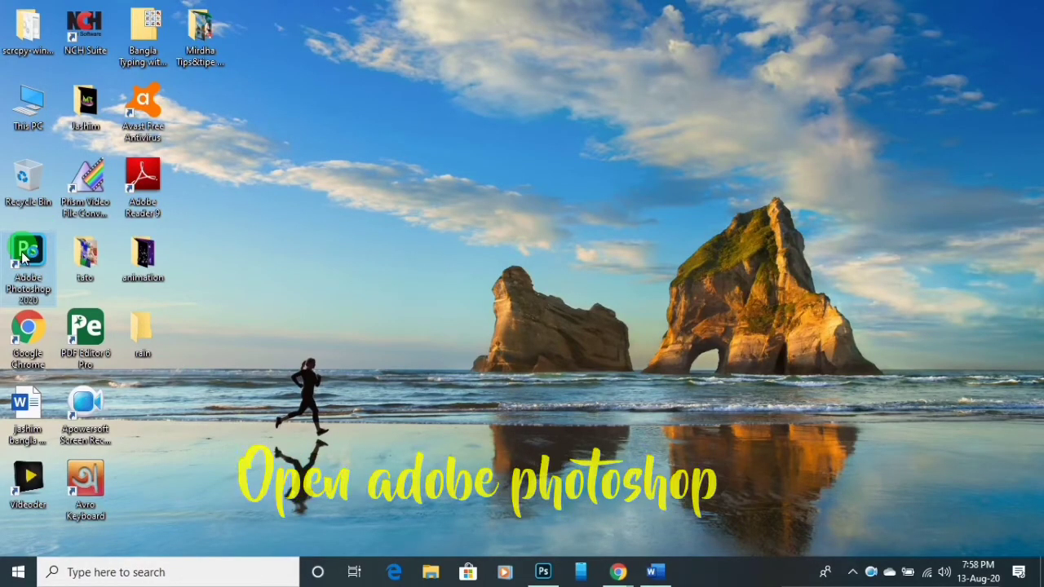
double_click(23, 256)
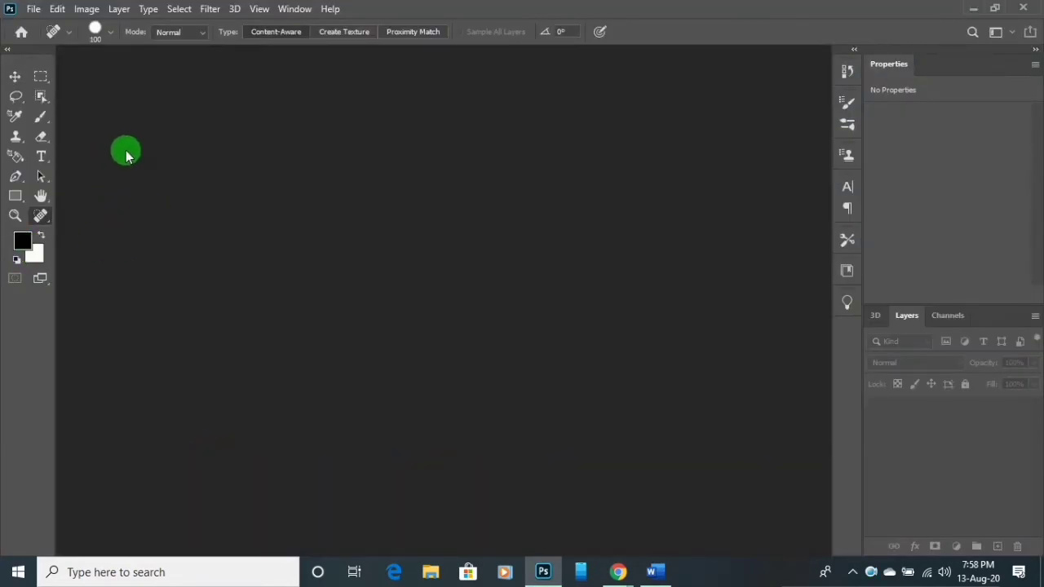
Open tool.png from the tato folder on the Desktop via File > Open.
left_click(34, 8)
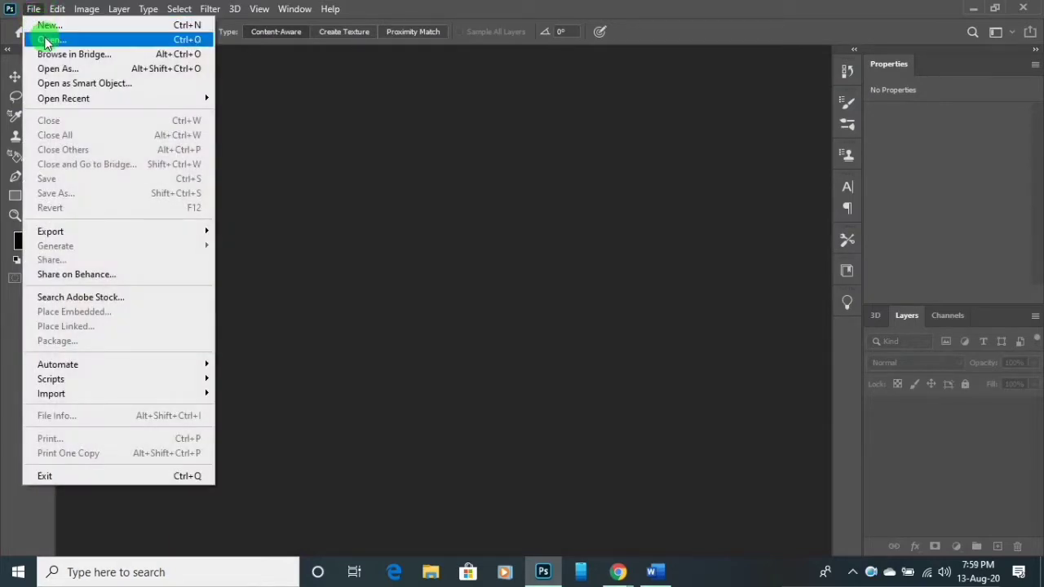
left_click(47, 43)
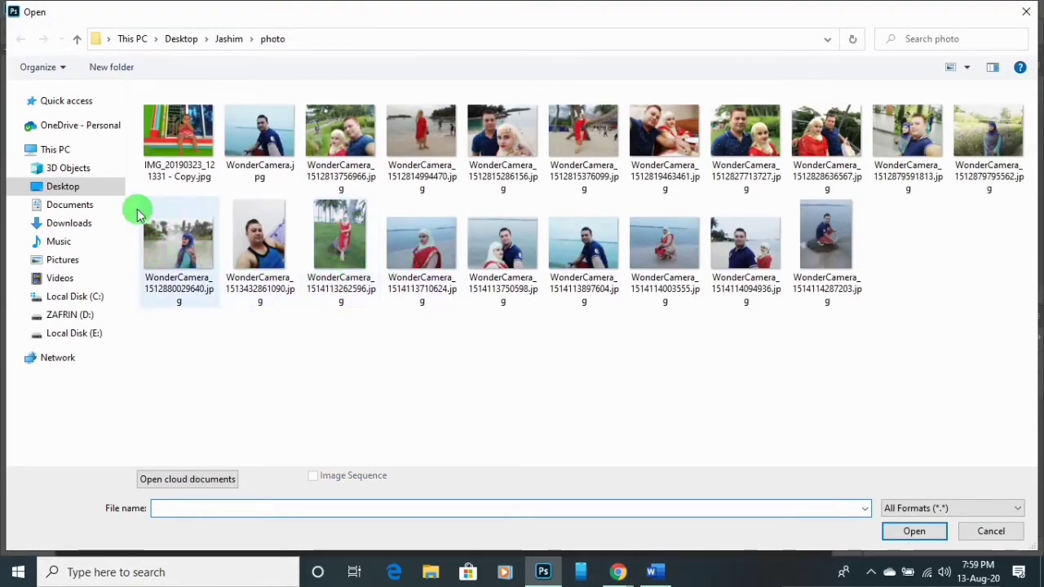
left_click(82, 188)
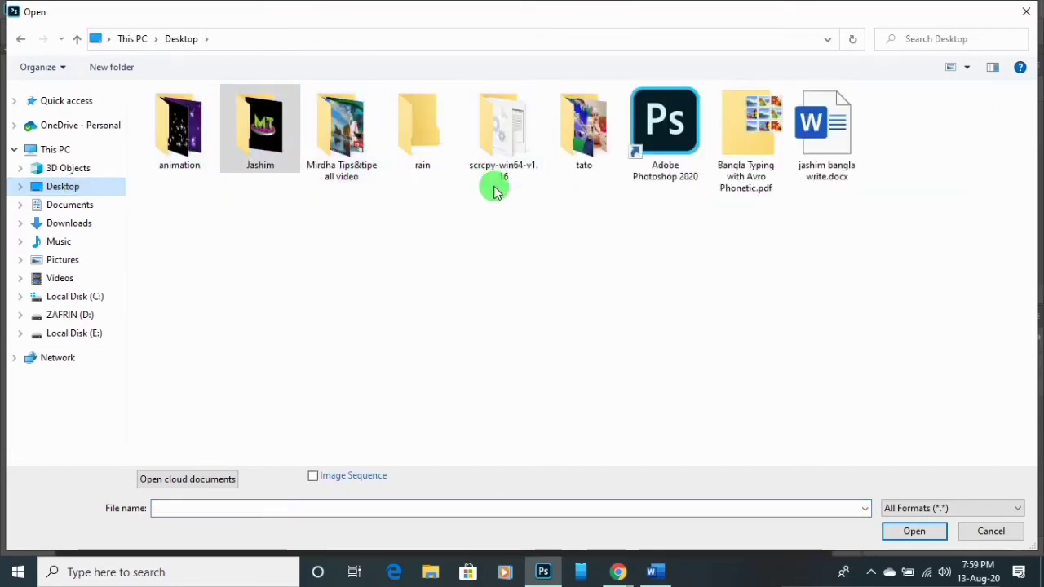
double_click(594, 145)
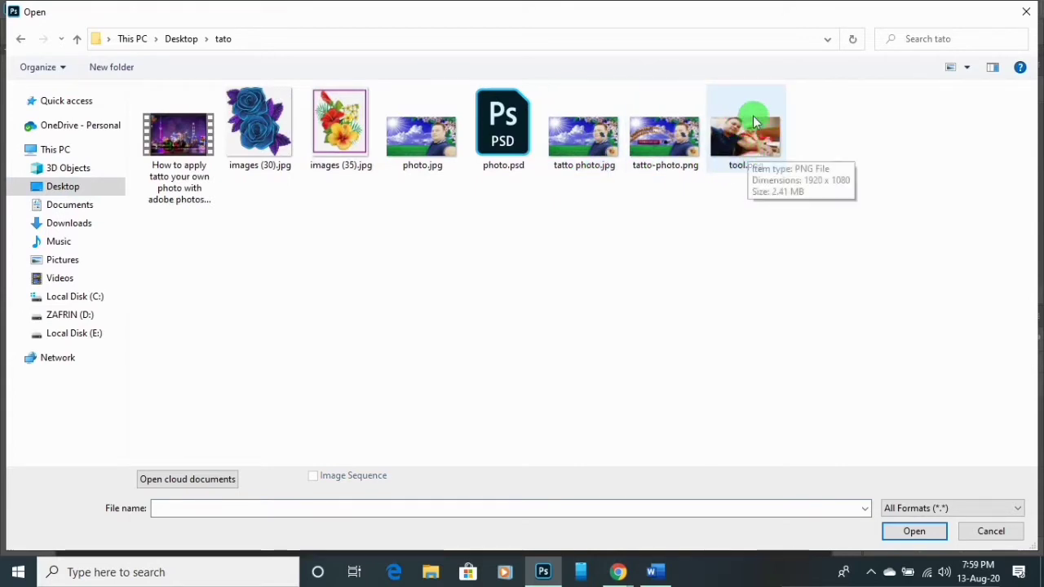
mouse_move(745, 139)
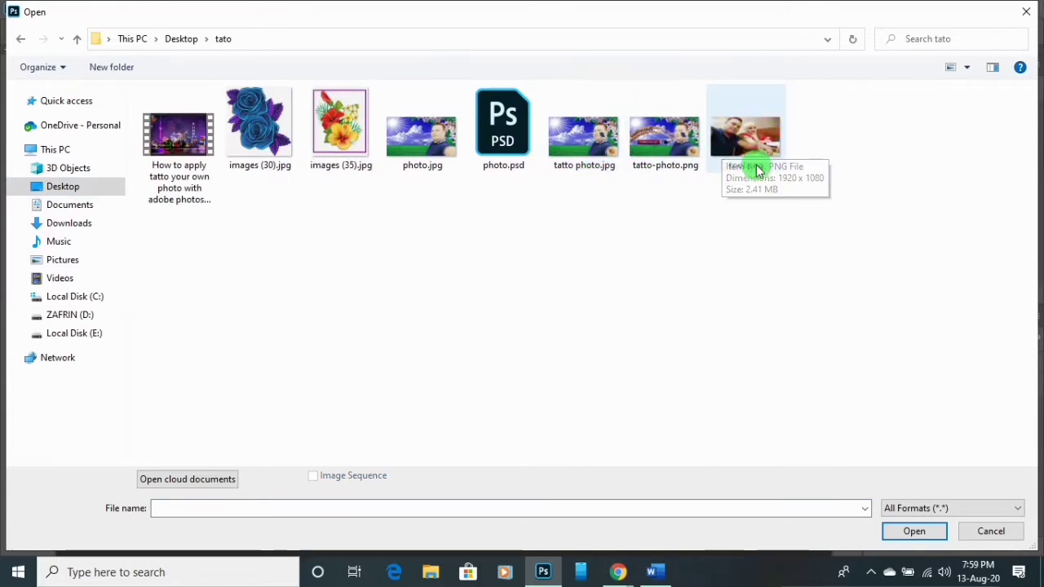
left_click(731, 150)
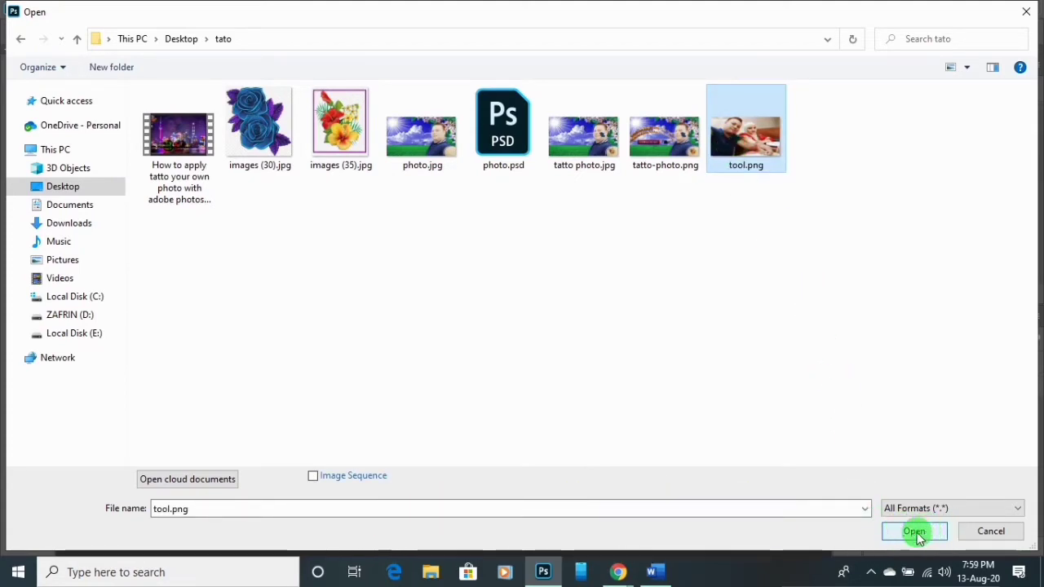
left_click(917, 535)
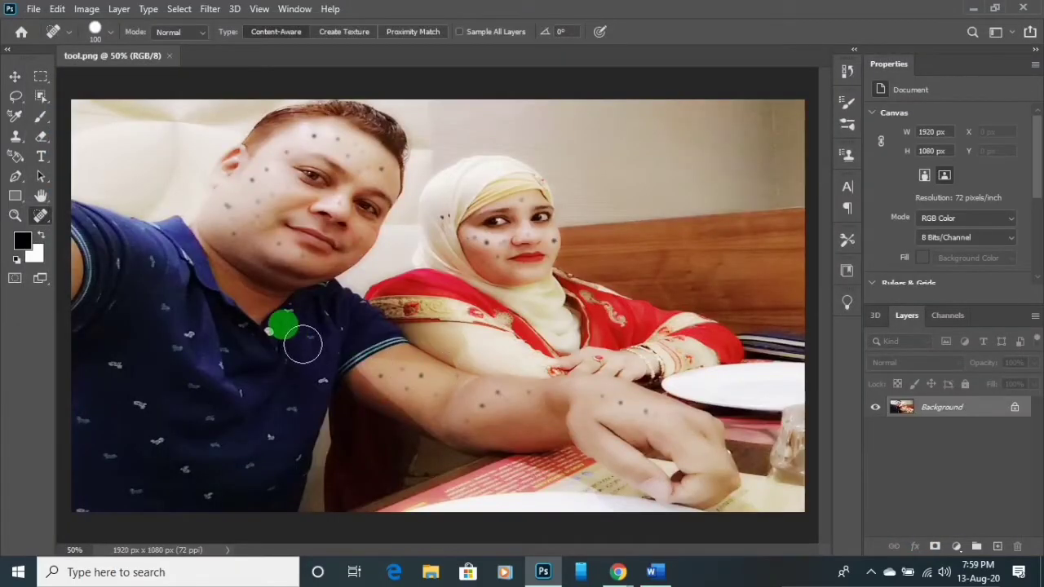
left_click(43, 174)
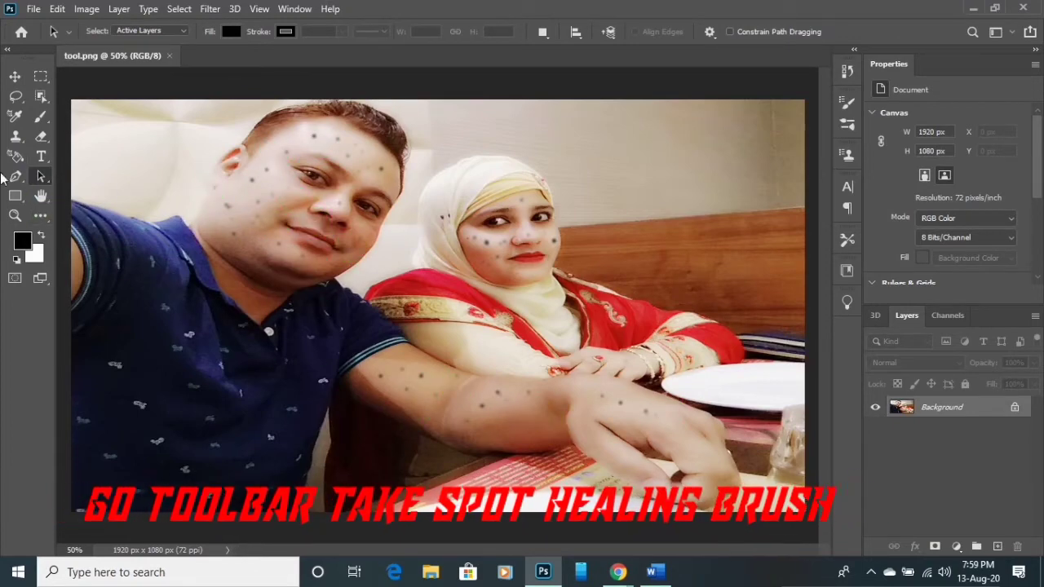
left_click(41, 216)
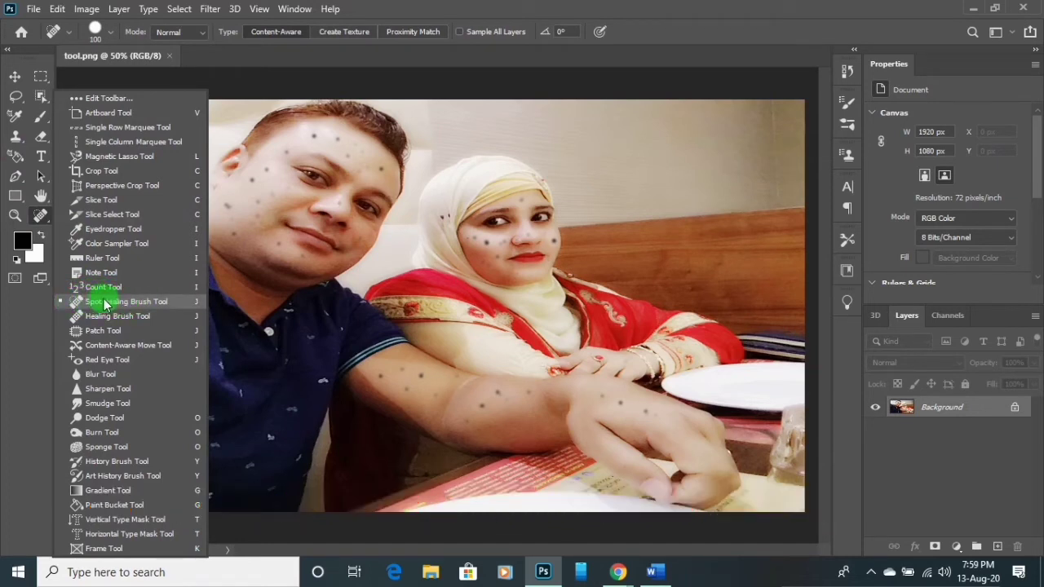
left_click(119, 302)
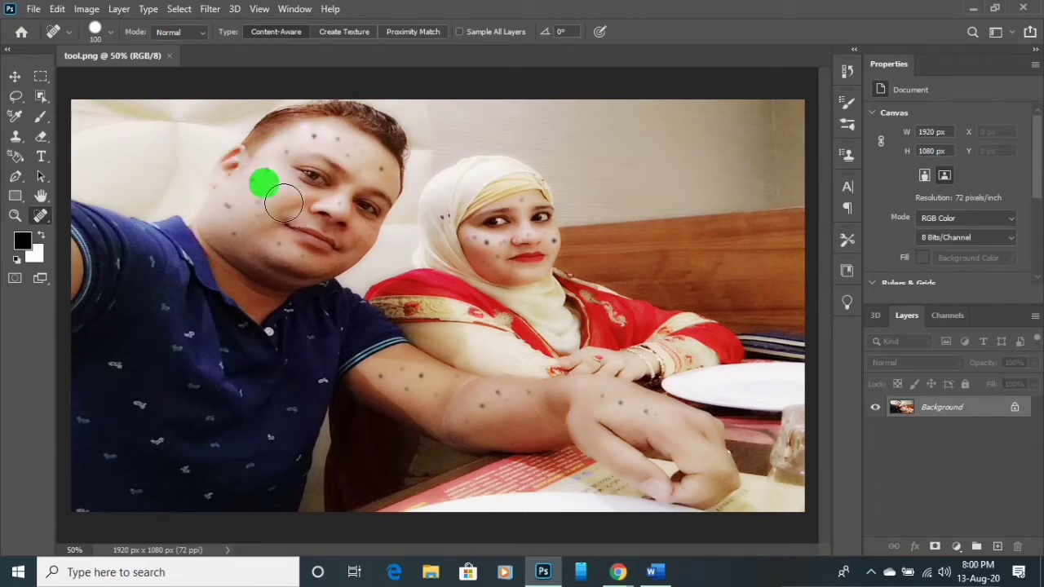
Heal the dots down the man's cheek, shrinking the Spot Healing Brush to 35 px.
key("bracketleft")
mouse_move(281, 200)
left_mouse_down()
mouse_move(250, 175)
mouse_move(267, 212)
mouse_move(238, 212)
left_mouse_up()
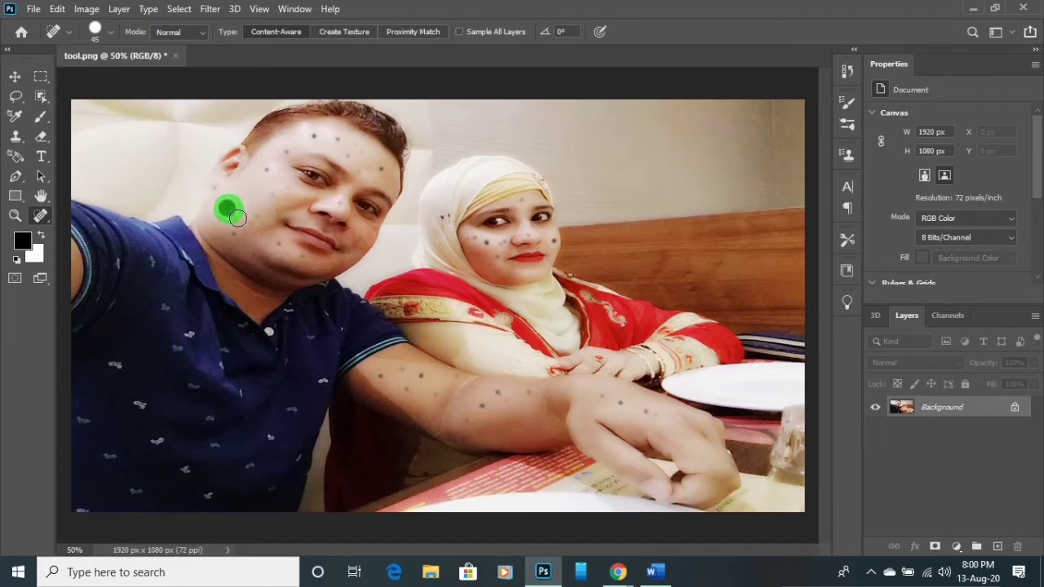
mouse_move(238, 212)
left_mouse_down()
mouse_move(244, 247)
mouse_move(240, 224)
mouse_move(300, 292)
mouse_move(243, 242)
mouse_move(269, 233)
mouse_move(277, 302)
mouse_move(283, 203)
mouse_move(289, 243)
mouse_move(285, 166)
mouse_move(274, 178)
mouse_move(268, 168)
mouse_move(285, 237)
mouse_move(307, 207)
mouse_move(286, 154)
mouse_move(320, 139)
mouse_move(369, 164)
mouse_move(359, 159)
left_mouse_up()
key("bracketleft")
key("bracketleft")
Heal the spots on the man's forehead, nose, chin, jawline, neck and upper arm.
mouse_move(369, 194)
left_mouse_down()
mouse_move(380, 168)
mouse_move(389, 186)
mouse_move(344, 223)
left_mouse_up()
left_click(374, 174)
left_click_drag(337, 266, 291, 260)
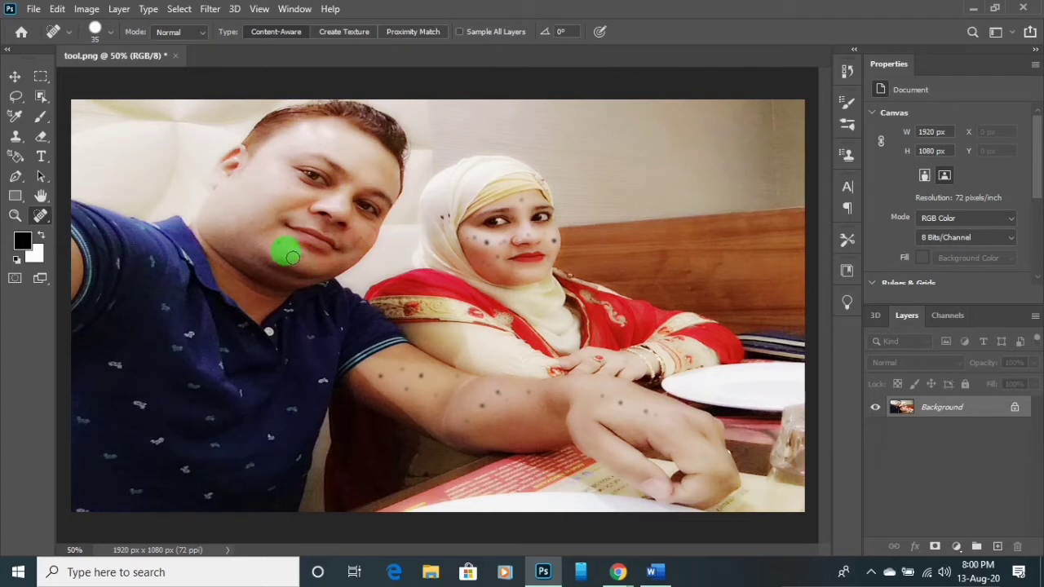
left_click_drag(284, 251, 309, 264)
left_click(365, 250)
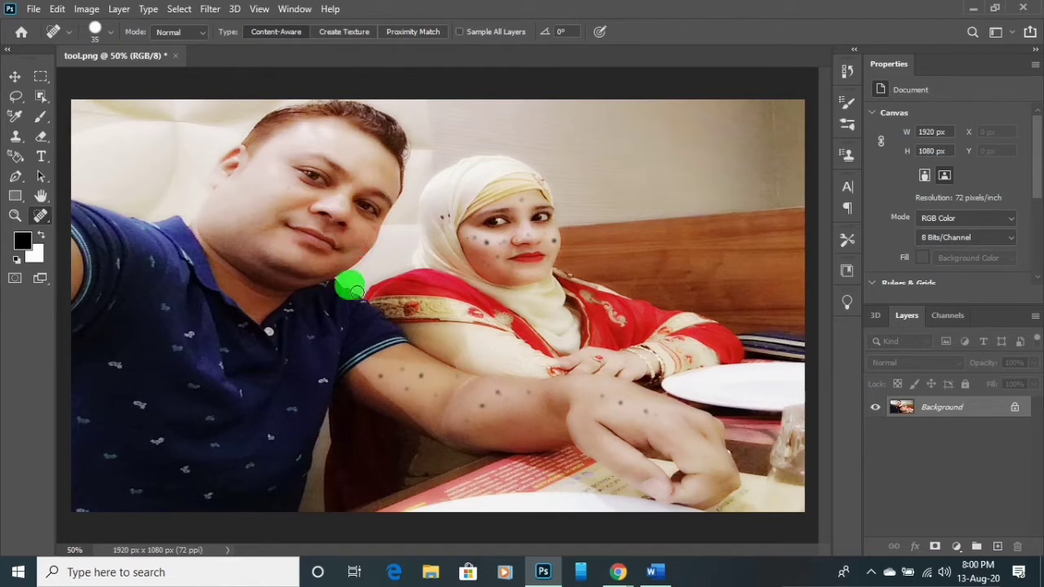
left_click_drag(350, 284, 343, 279)
left_click(291, 206)
left_click_drag(296, 197, 298, 199)
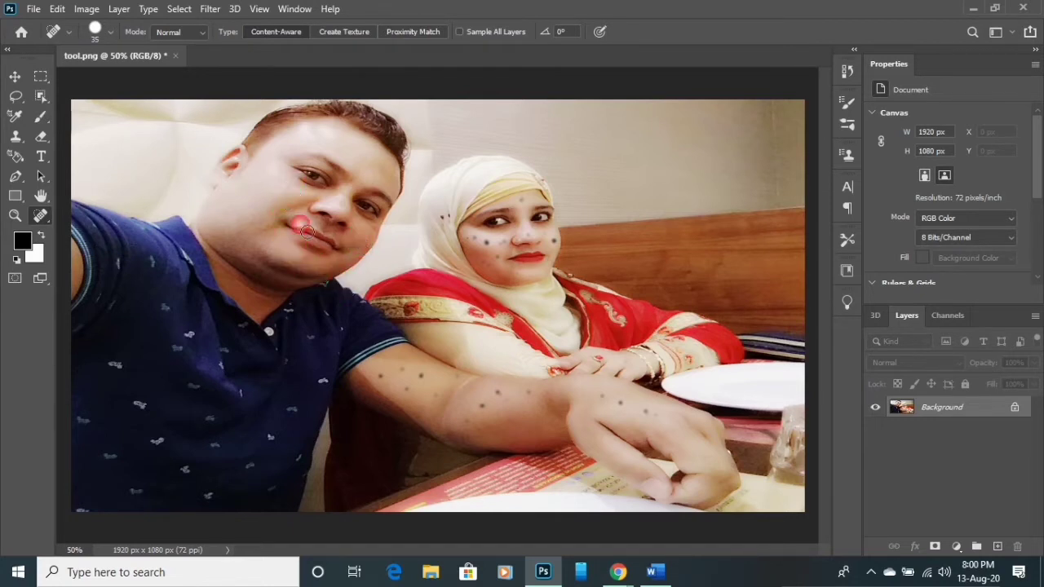
left_click(319, 268)
left_click(380, 345)
left_click(393, 381)
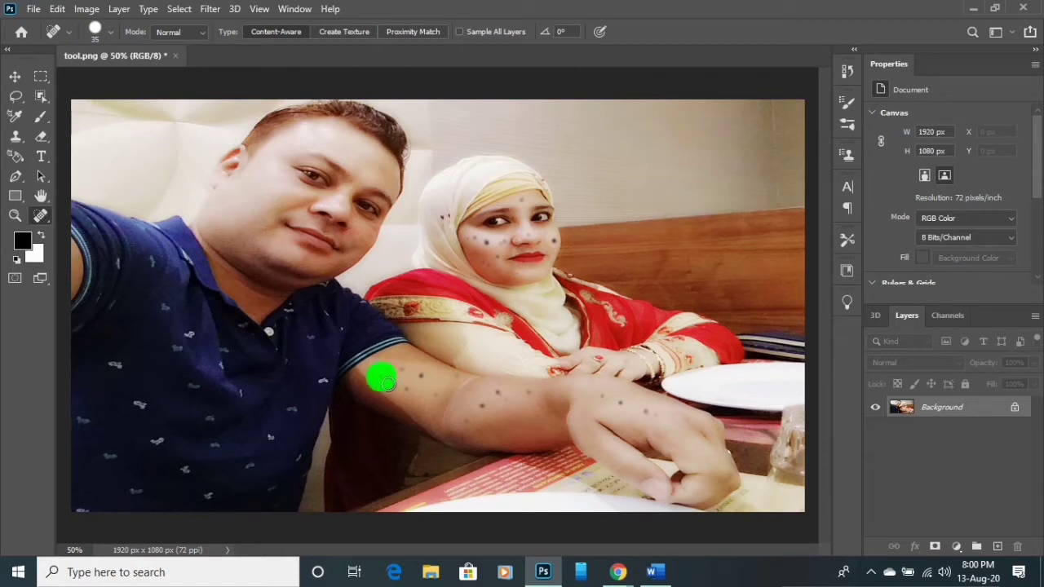
Heal the dark dots along the man's upper arm and forearm.
left_click_drag(388, 383, 388, 383)
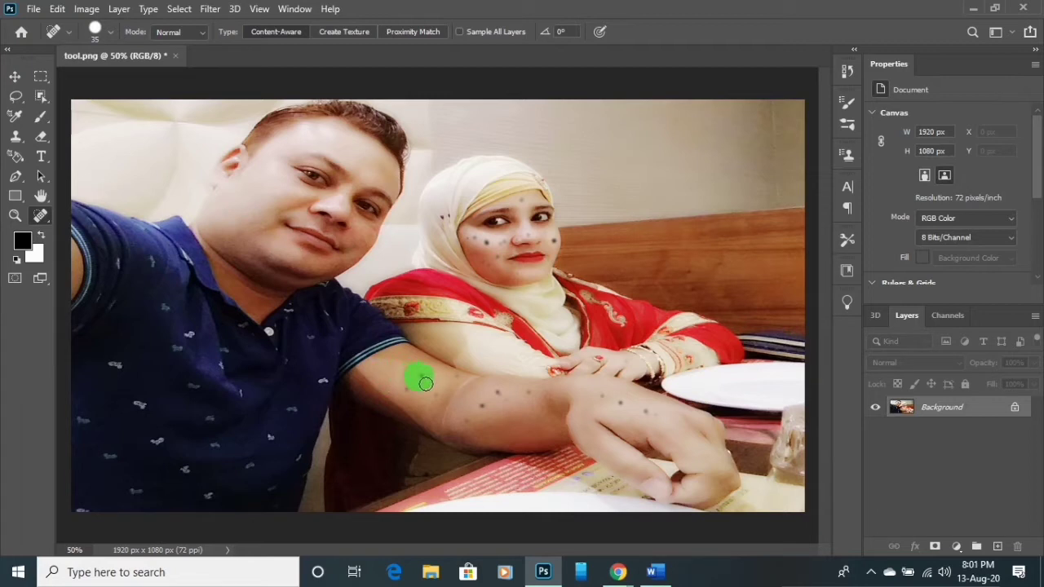
left_click(426, 383)
left_click(426, 403)
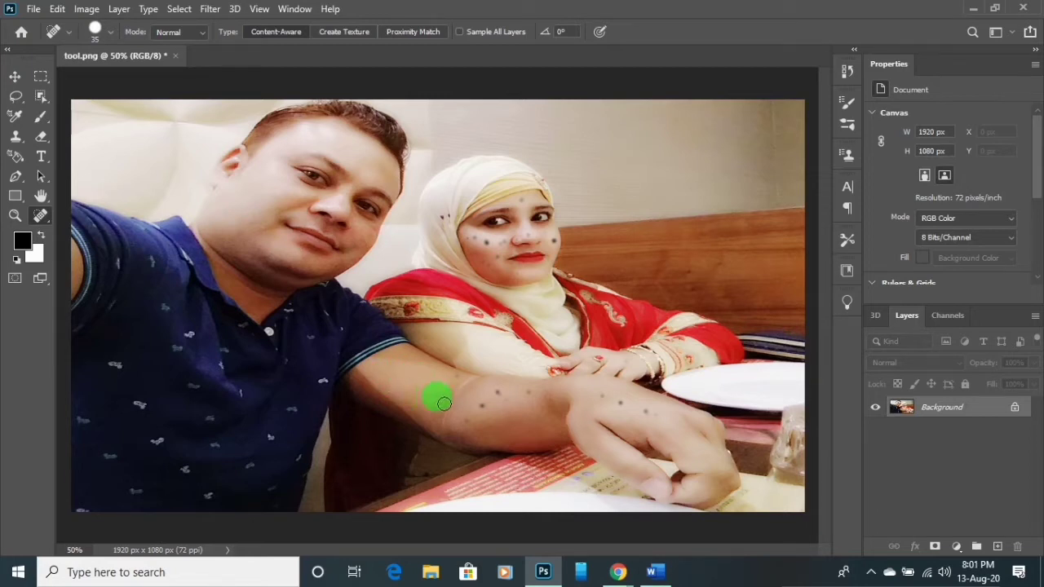
left_click(460, 386)
left_click(500, 405)
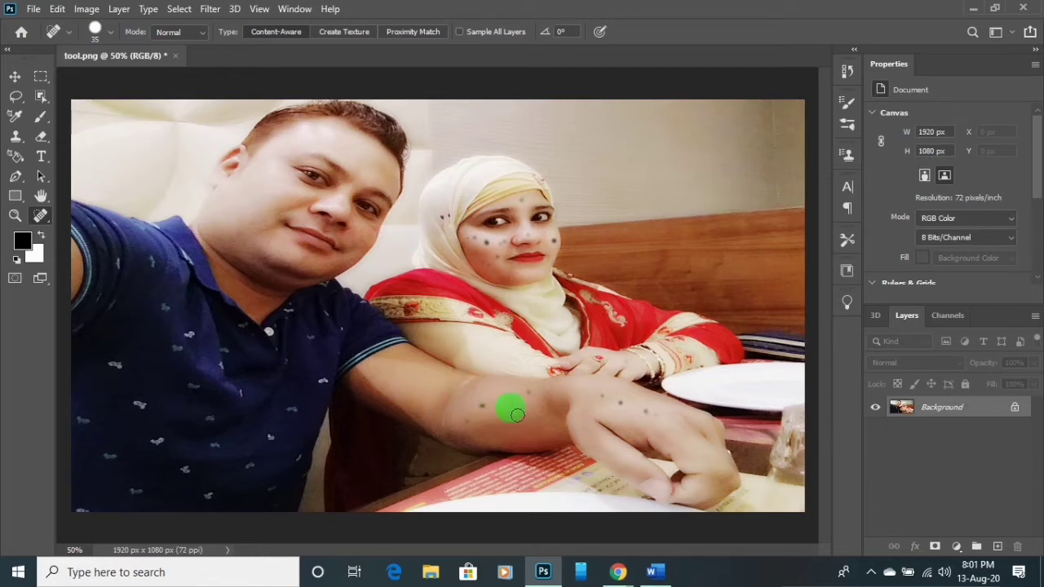
left_click_drag(517, 415, 538, 400)
Heal the remaining forearm dots and those across the man's hand.
left_click(473, 432)
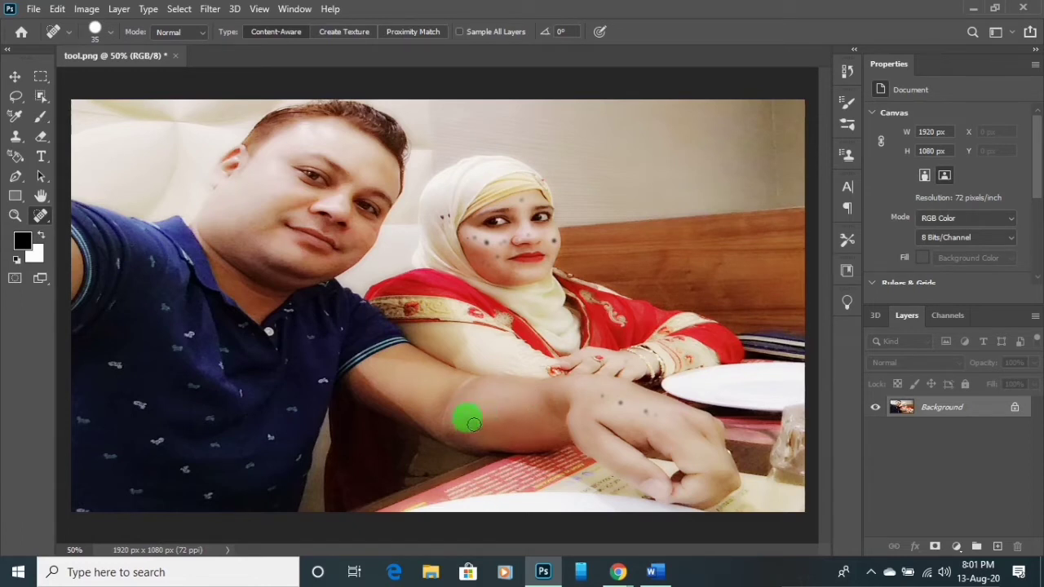
left_click(514, 407)
mouse_move(515, 406)
left_mouse_down()
mouse_move(609, 403)
mouse_move(615, 413)
left_mouse_up()
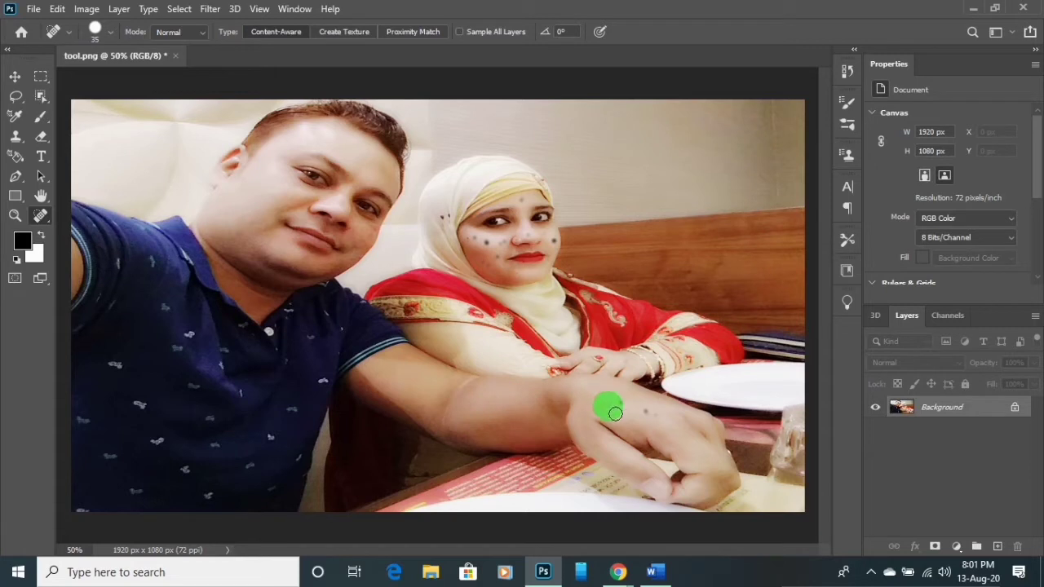
left_click(627, 411)
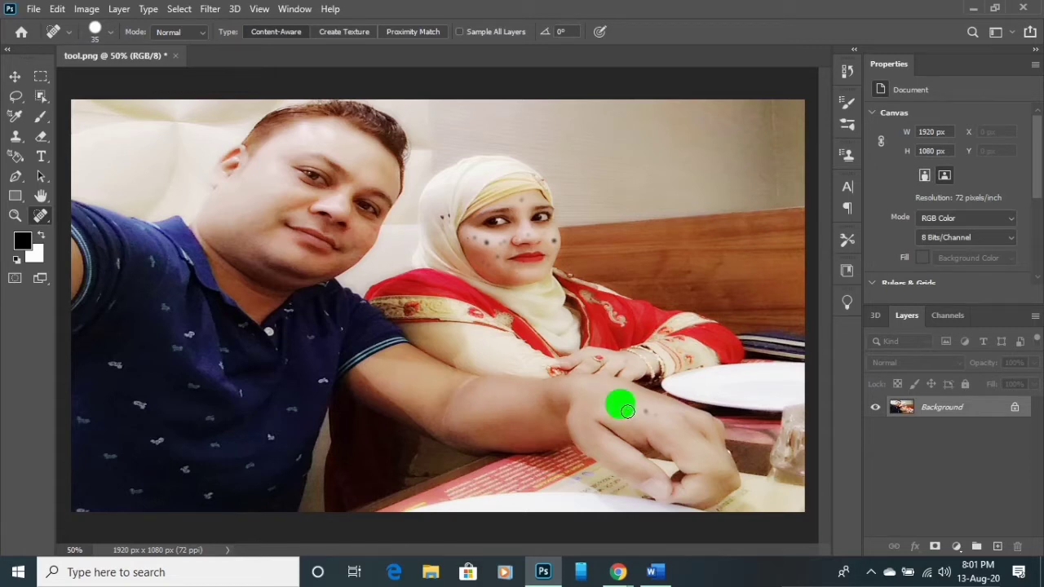
left_click_drag(627, 411, 647, 417)
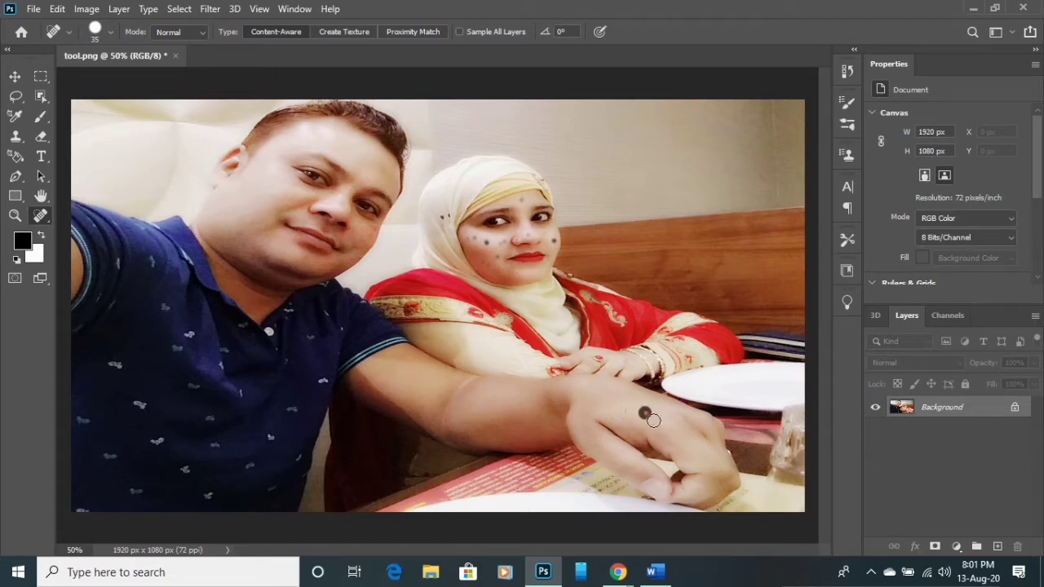
left_click(653, 421)
Heal the dark spots across the woman's cheeks, forehead, below her mouth and chin.
left_click(565, 263)
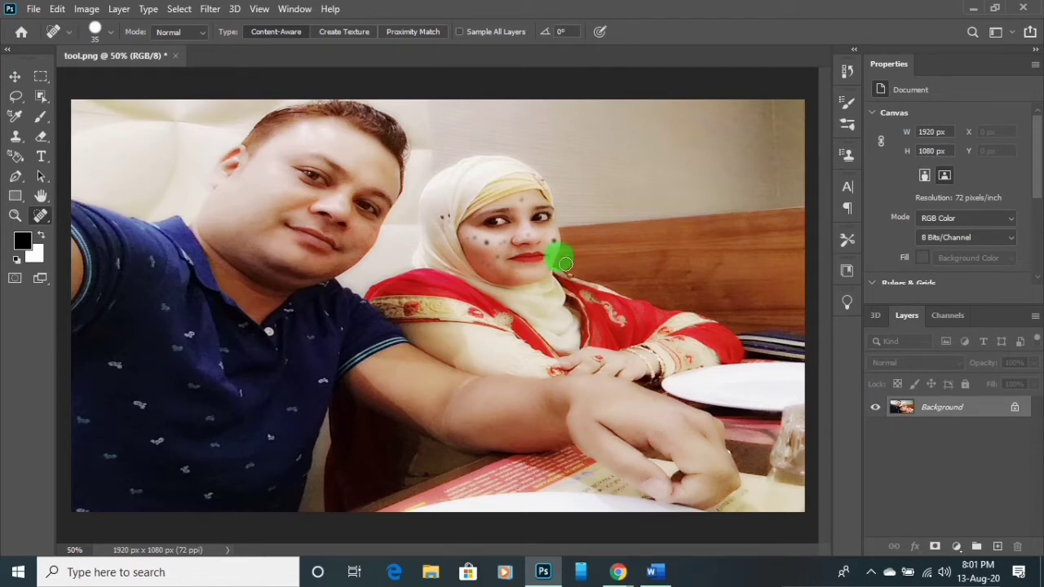
left_click_drag(559, 246, 559, 247)
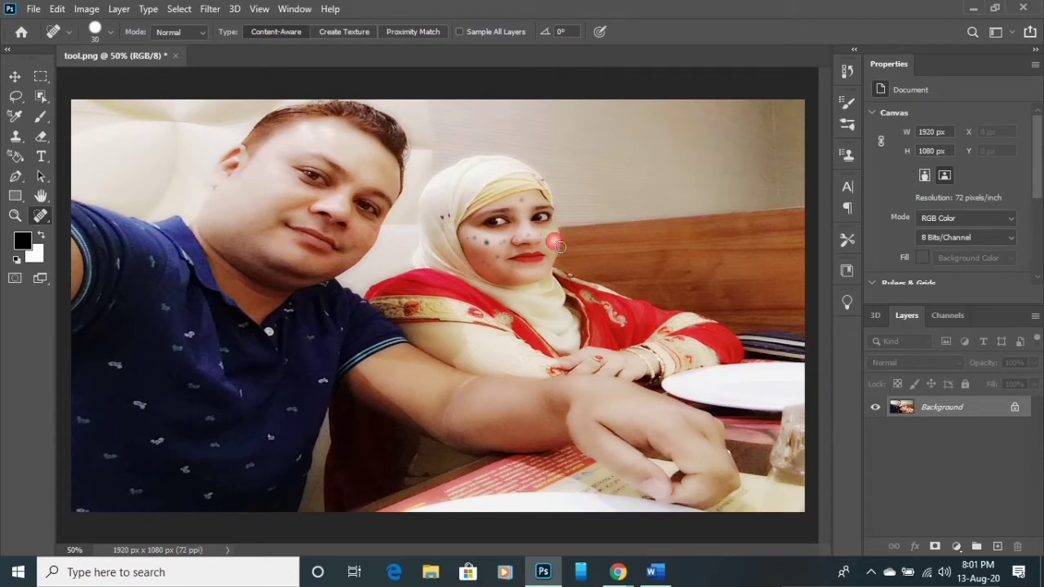
left_click_drag(532, 271, 542, 233)
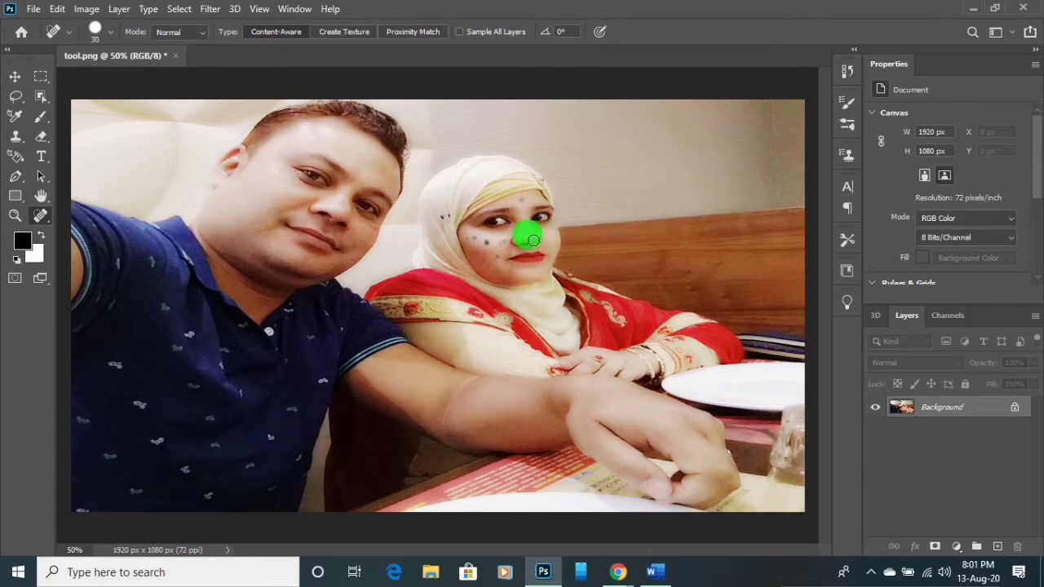
left_click_drag(529, 289, 530, 209)
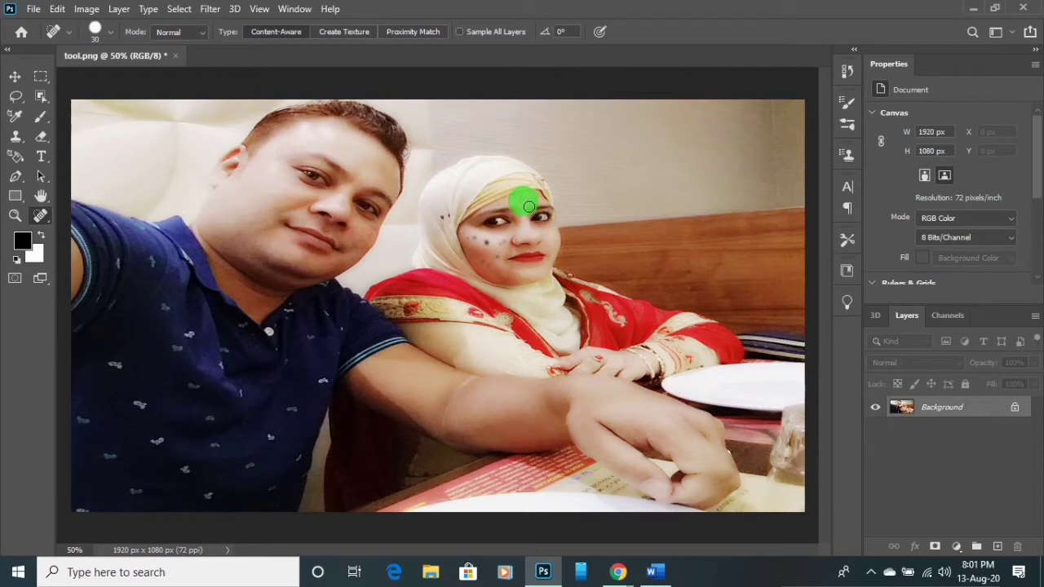
left_click_drag(508, 287, 475, 244)
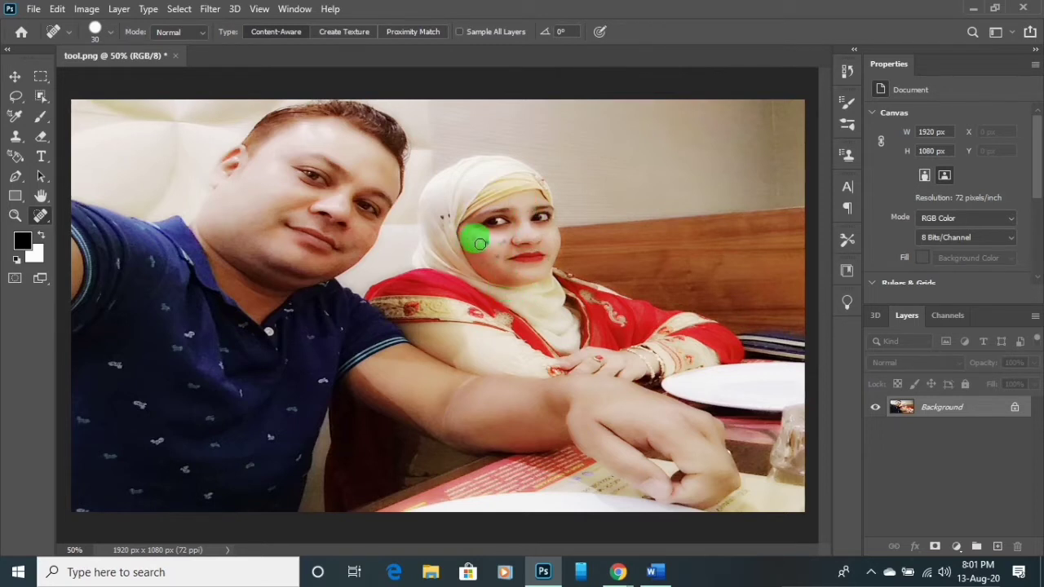
left_click_drag(479, 243, 473, 244)
left_click_drag(481, 244, 480, 243)
left_click(503, 275)
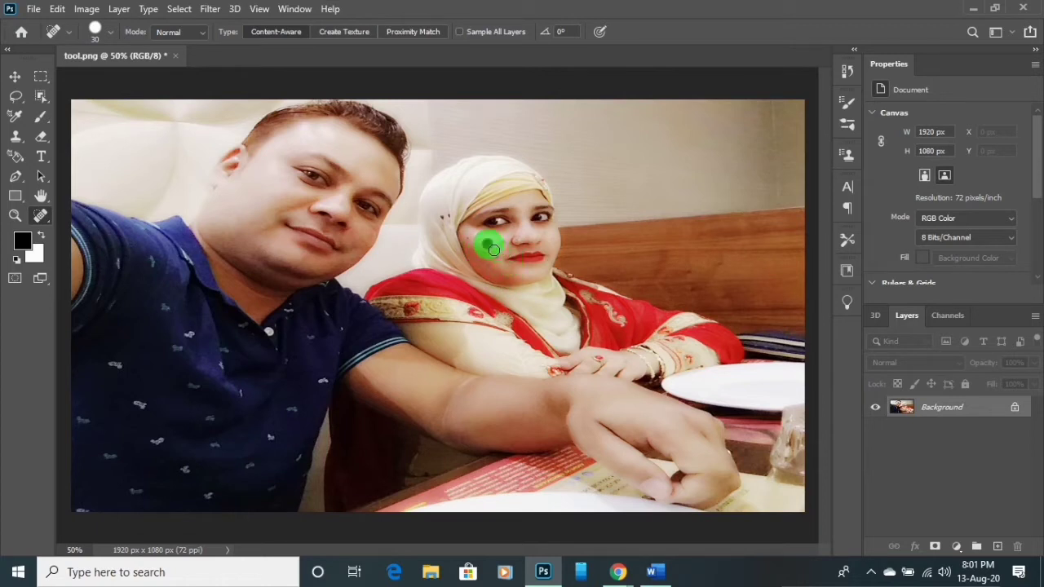
left_click_drag(492, 249, 499, 282)
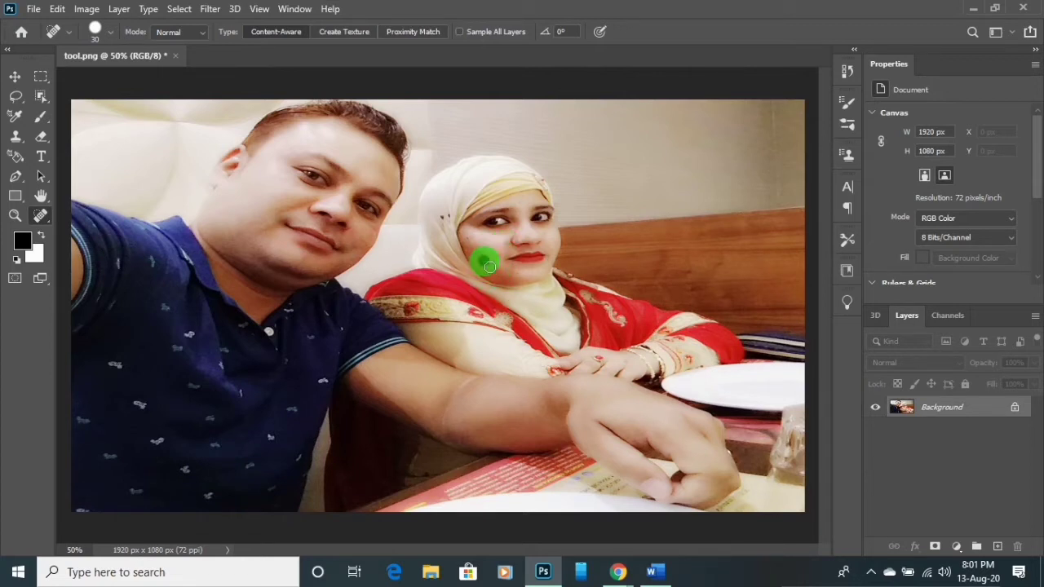
mouse_move(490, 267)
left_mouse_down()
mouse_move(521, 292)
mouse_move(540, 256)
mouse_move(518, 259)
left_mouse_up()
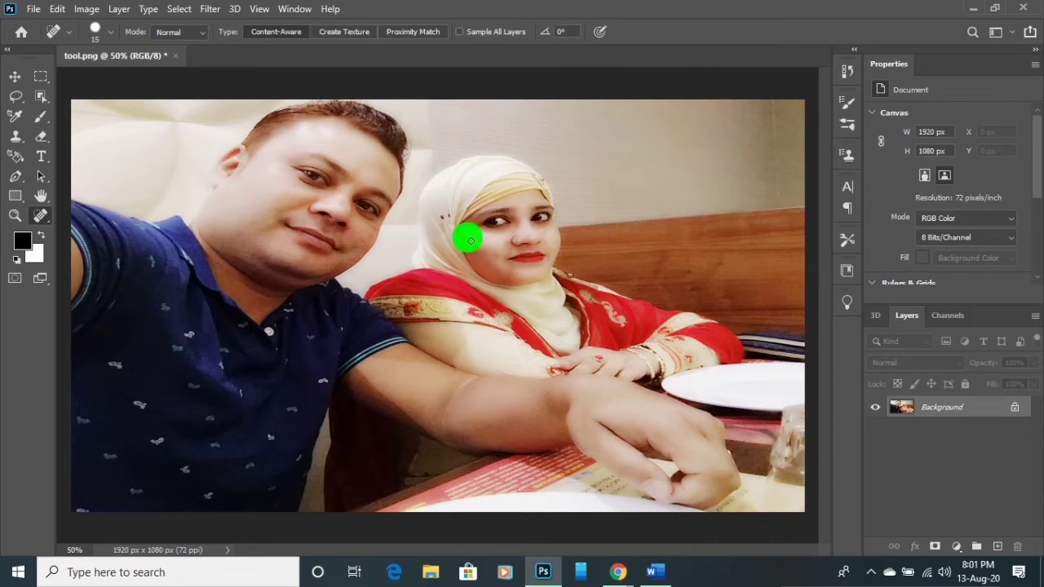
mouse_move(470, 240)
left_mouse_down()
mouse_move(521, 296)
mouse_move(559, 291)
mouse_move(552, 281)
left_mouse_up()
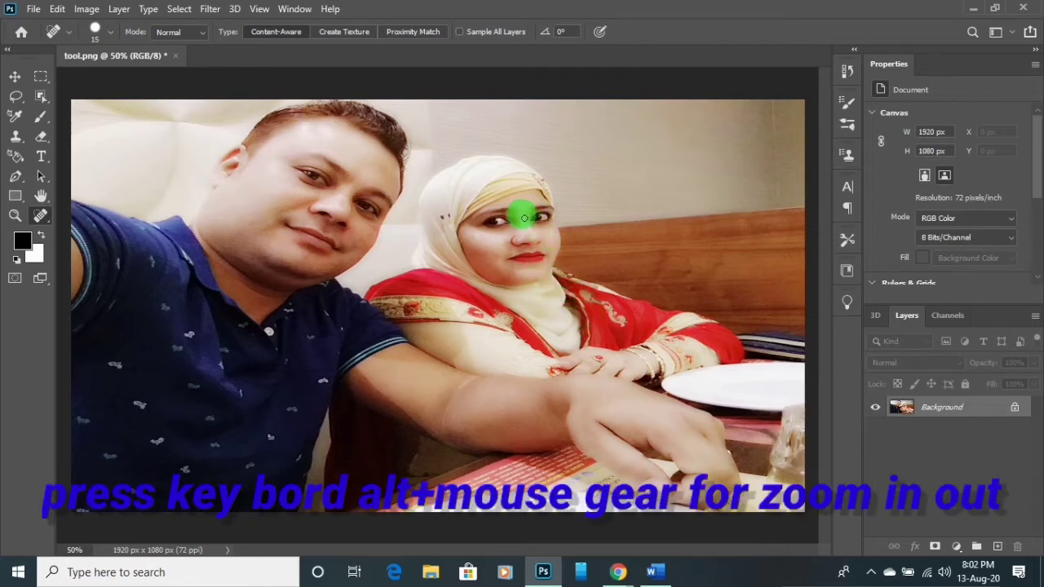
Zoom in on the woman's face, heal a spot beside her nose, and Alt-click to trigger the sampling notice.
scroll(528, 229, "up", 1, "alt")
scroll(528, 234, "up", 4, "alt")
scroll(527, 235, "up", 3, "alt")
scroll(528, 235, "up", 2, "alt")
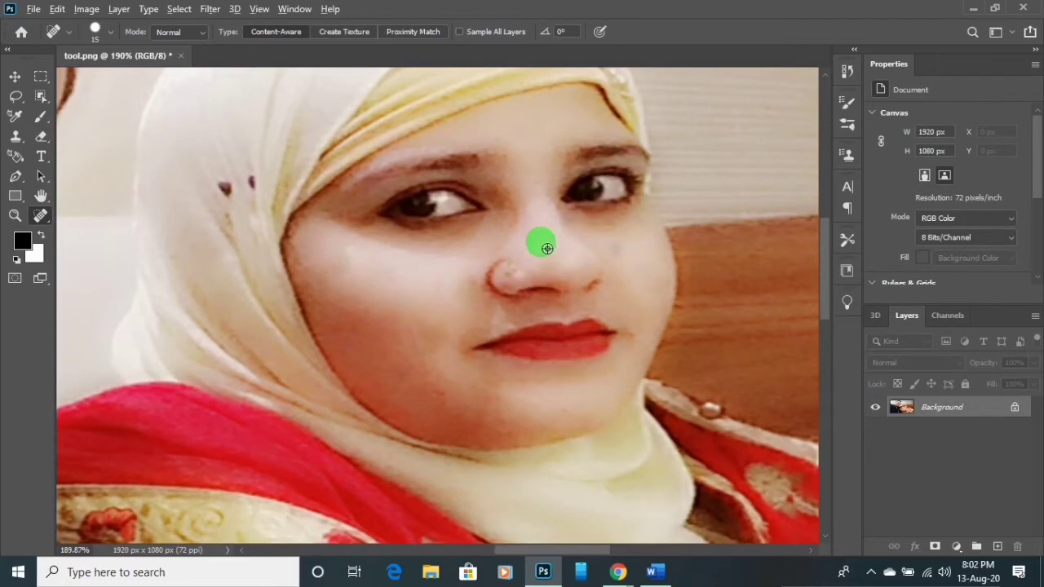
scroll(522, 261, "down", 3)
scroll(538, 244, "up", 1)
scroll(551, 252, "up", 1)
scroll(583, 259, "up", 2)
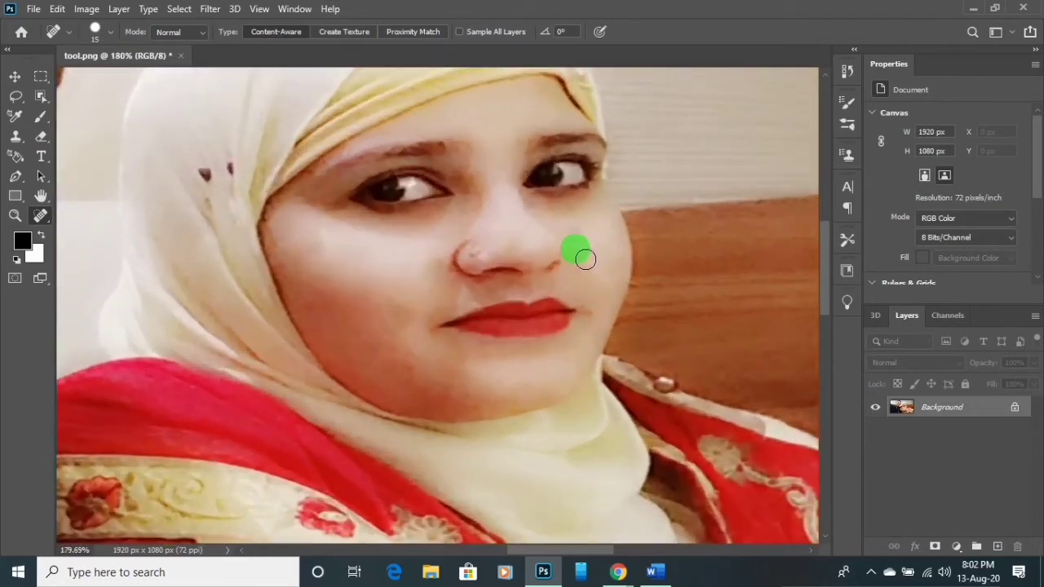
left_click_drag(582, 238, 582, 275)
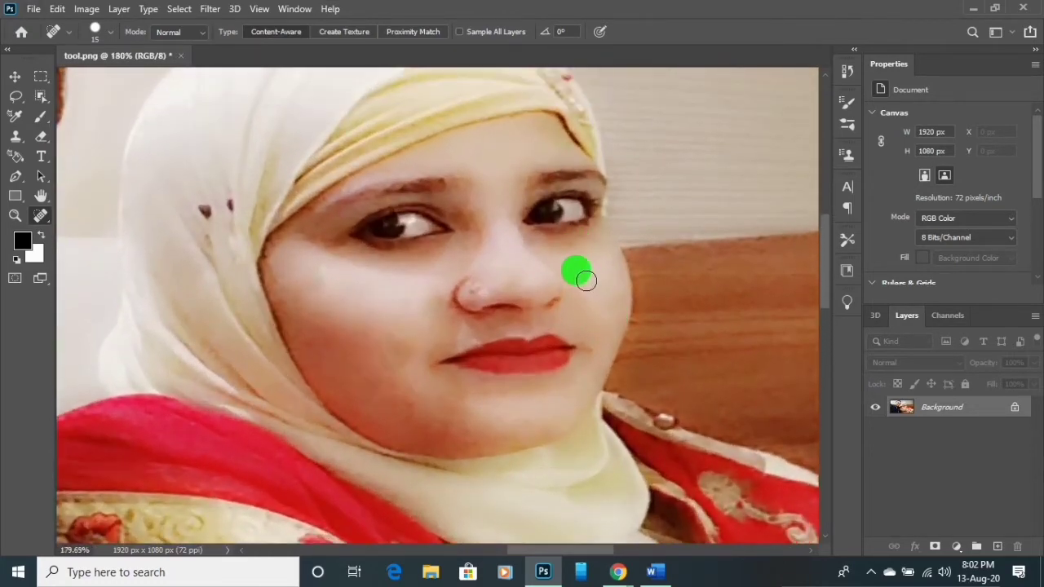
left_click(527, 369, "alt")
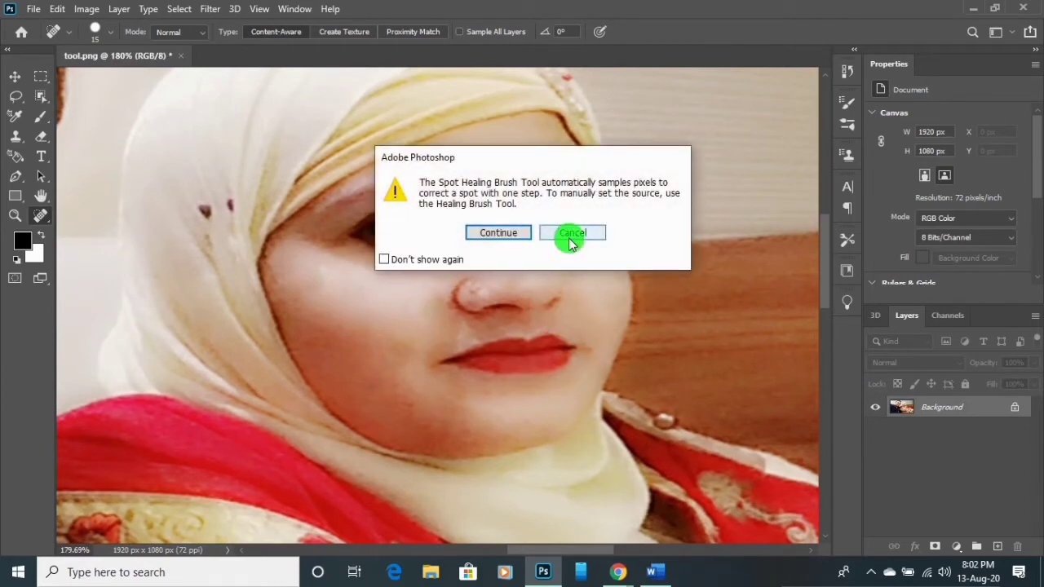
Dismiss the sampling notice and bring the man's face into view.
left_click(498, 233)
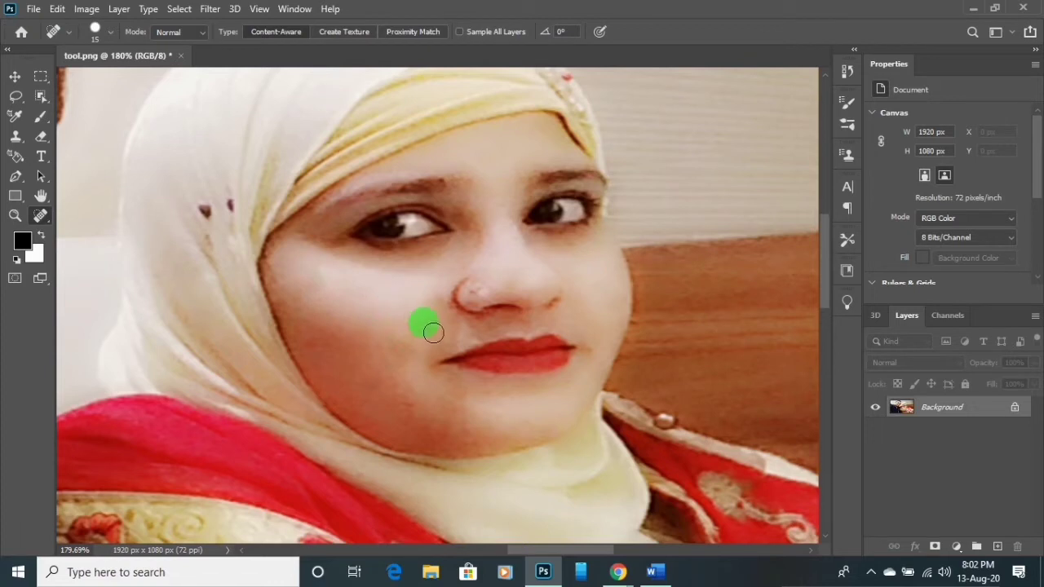
scroll(413, 357, "down", 2)
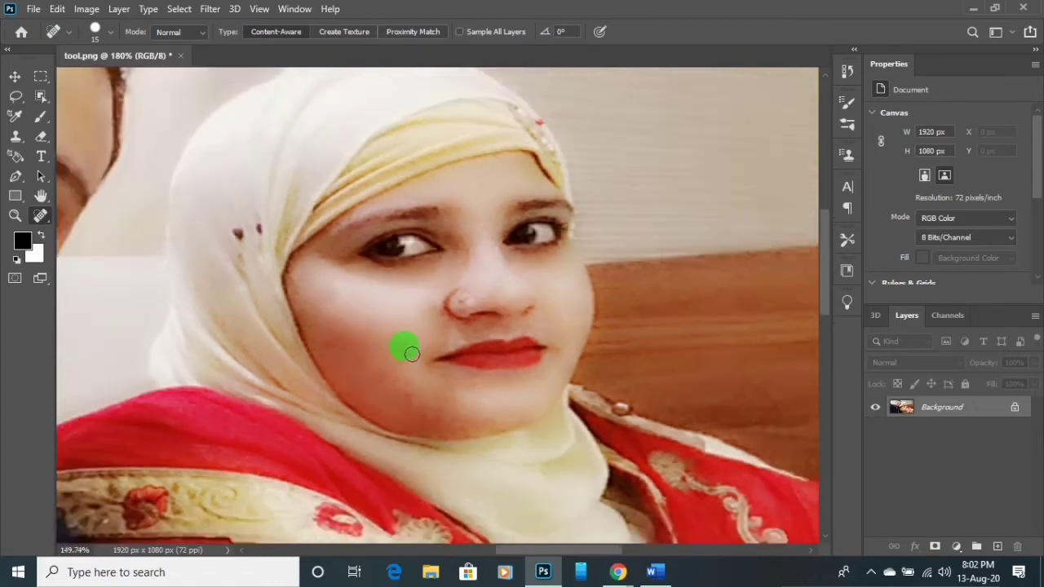
scroll(403, 348, "down", 2)
scroll(404, 348, "down", 1)
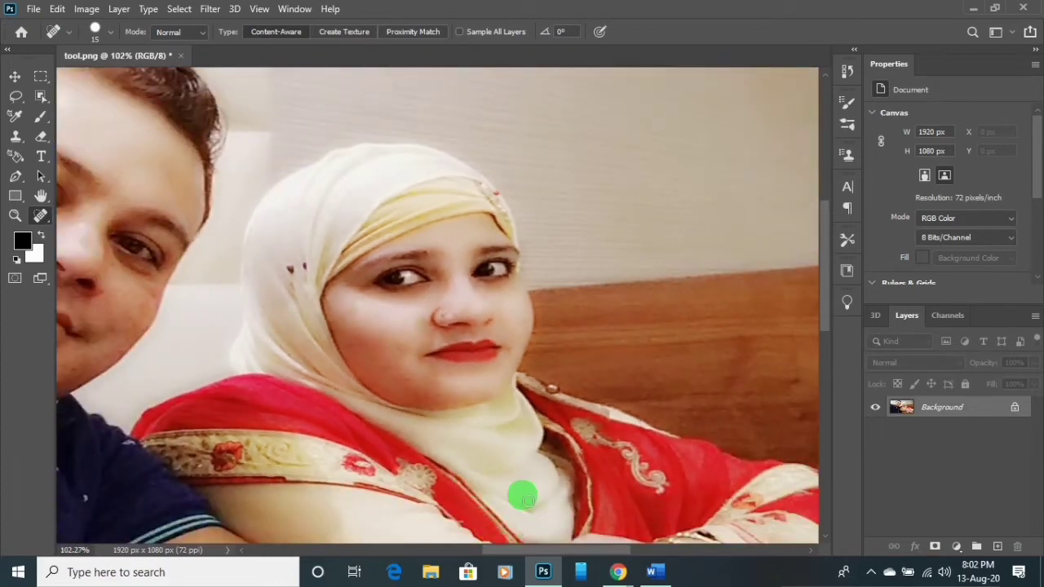
left_click_drag(551, 551, 470, 548)
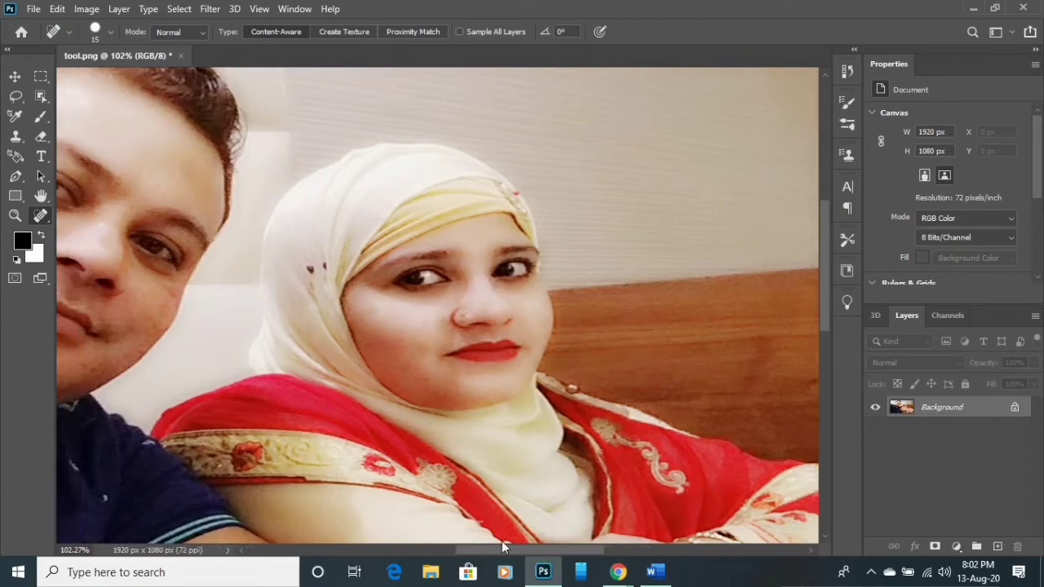
scroll(503, 370, "up", 1)
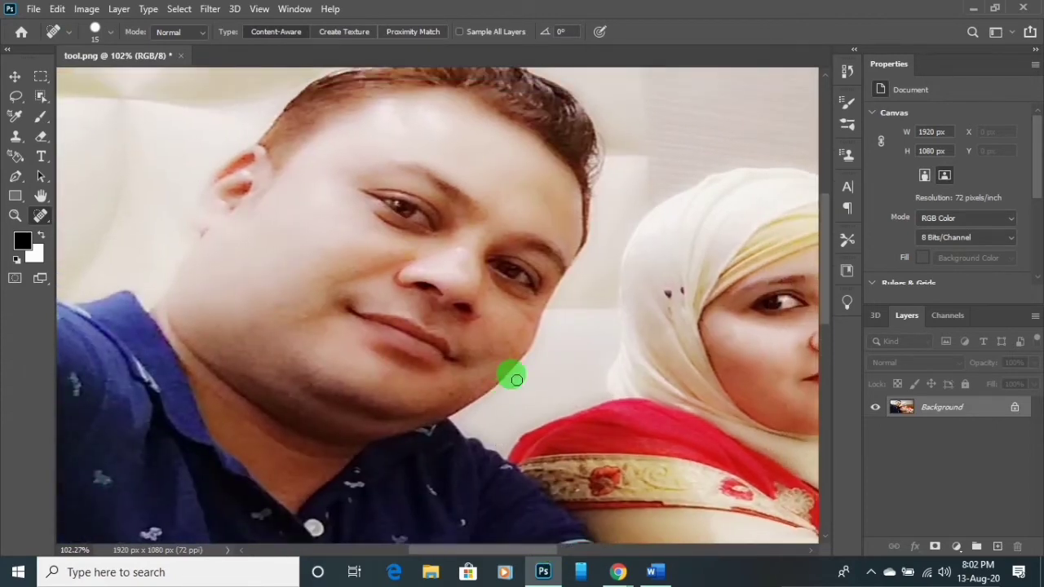
scroll(510, 372, "up", 1)
scroll(525, 325, "up", 1)
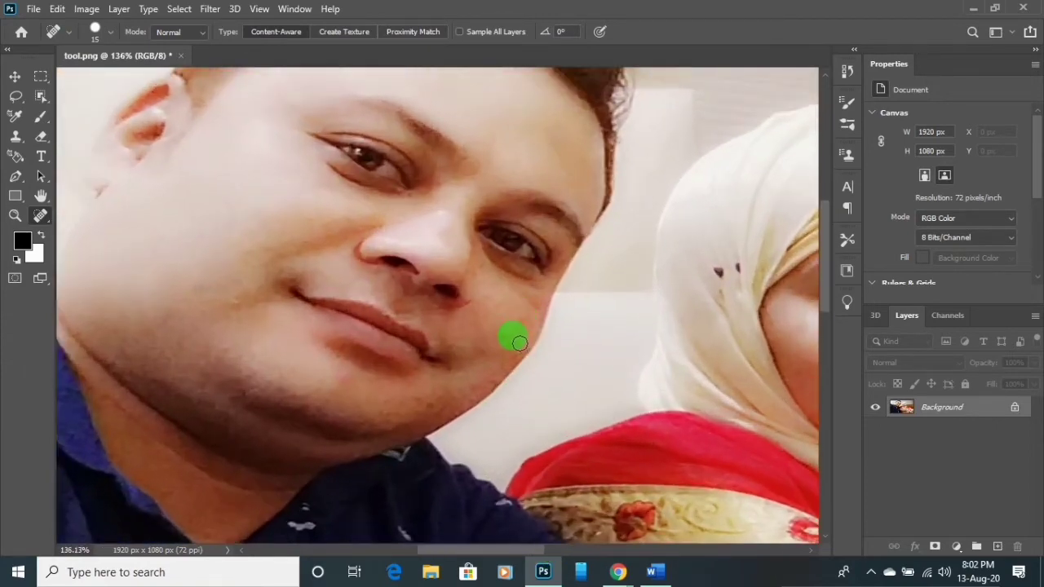
scroll(457, 323, "up", 1)
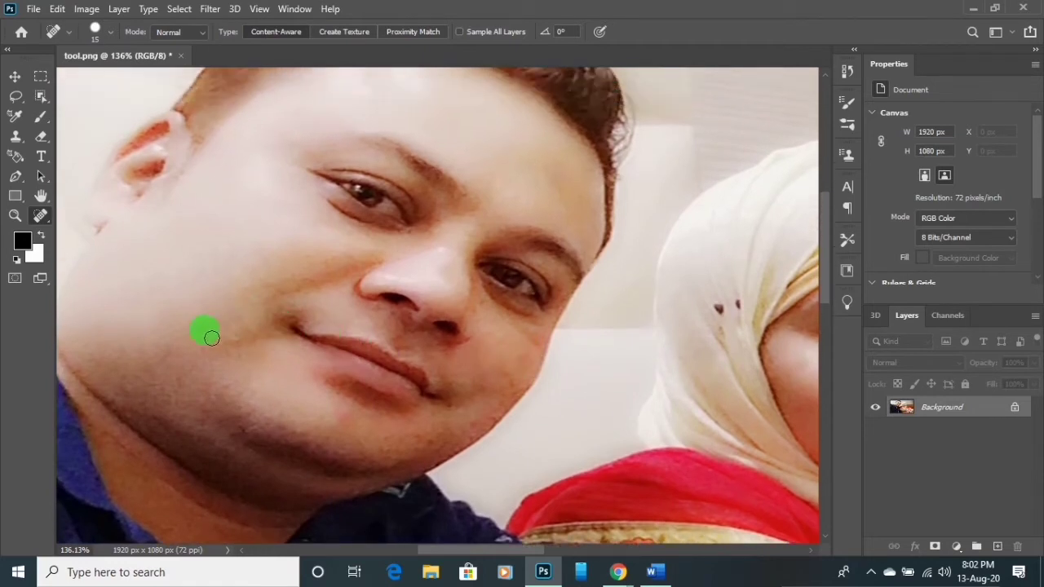
Heal the blemishes on the man's cheek and forehead.
left_click(208, 330)
left_click(236, 345)
scroll(456, 282, "up", 1)
scroll(444, 231, "up", 2)
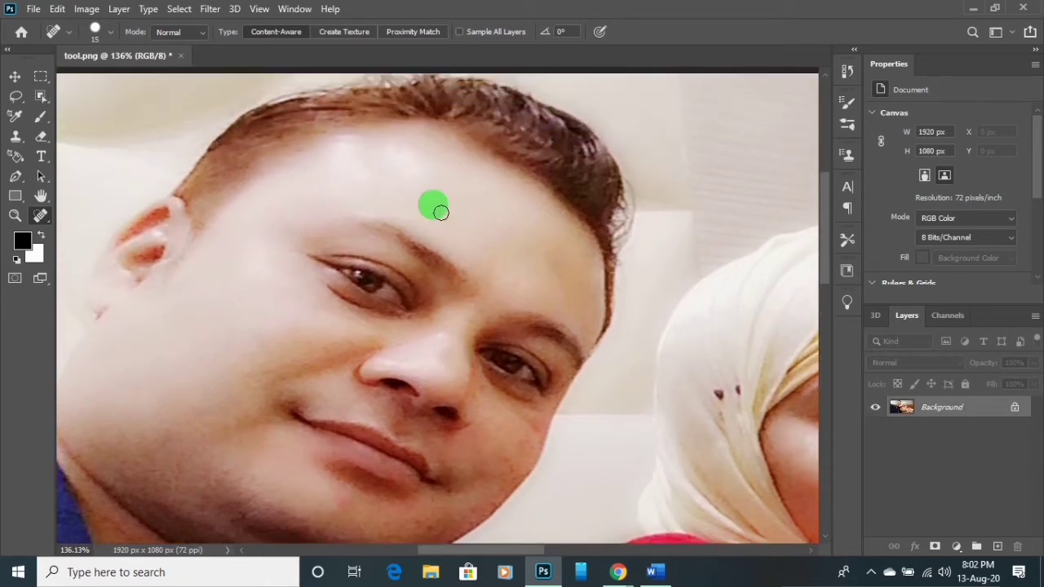
scroll(543, 305, "down", 2)
scroll(546, 334, "down", 1)
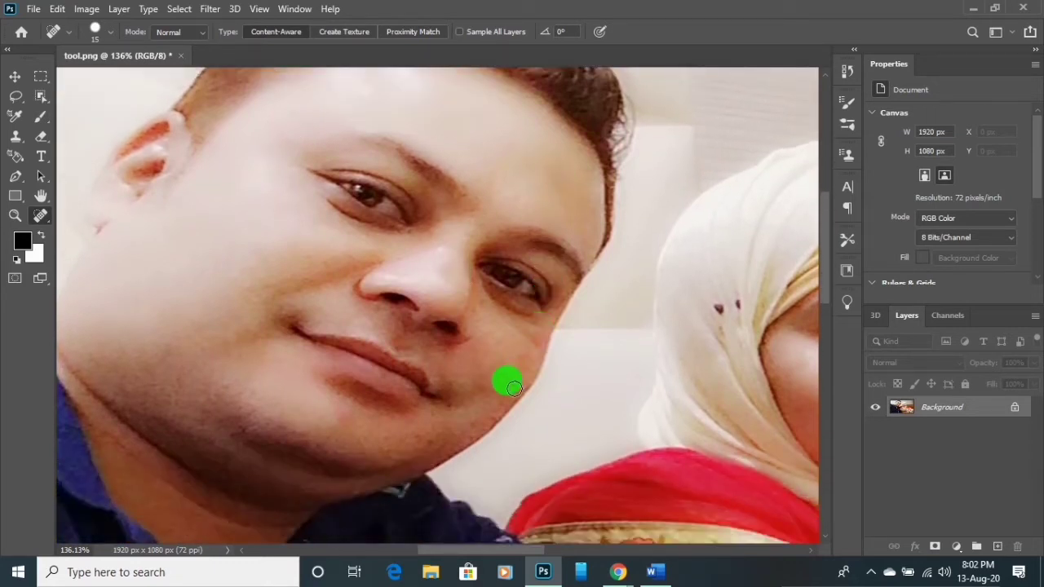
scroll(458, 425, "down", 2)
scroll(458, 425, "down", 1)
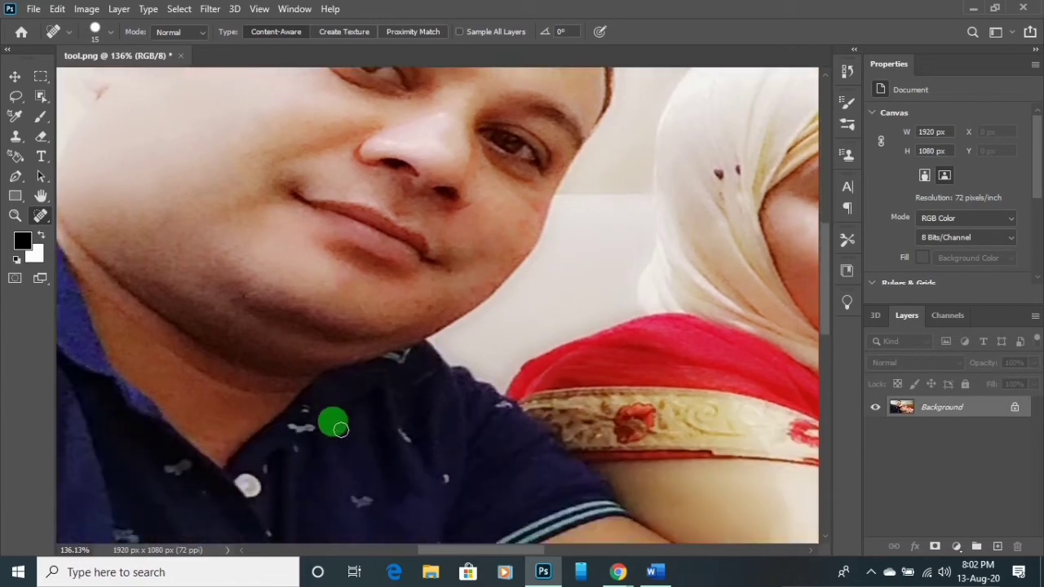
scroll(331, 424, "down", 1)
scroll(459, 397, "down", 3)
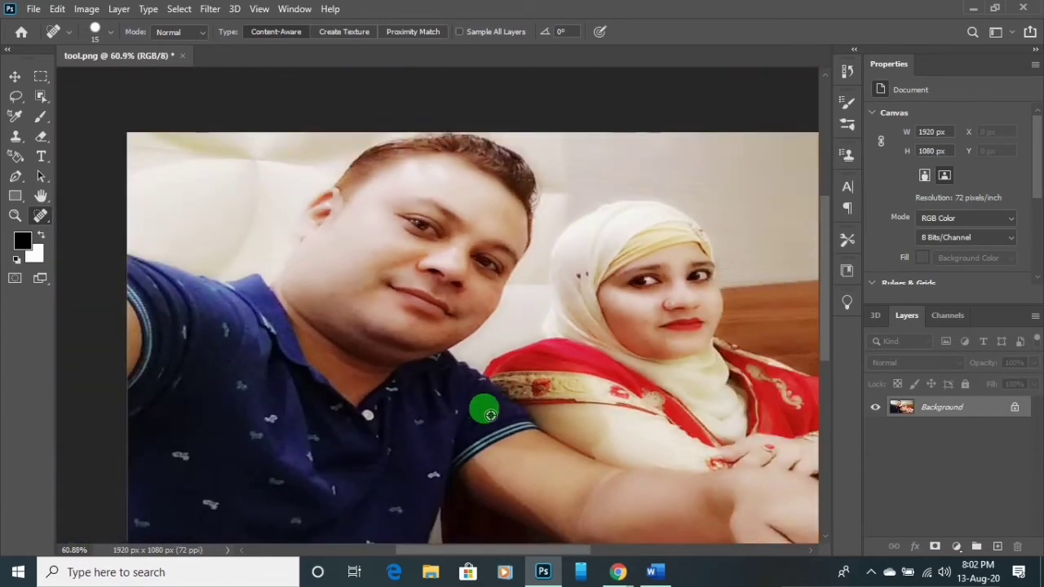
scroll(484, 410, "up", 1)
Zoom the view in and out across the retouched selfie.
scroll(489, 410, "up", 1)
scroll(489, 413, "up", 1)
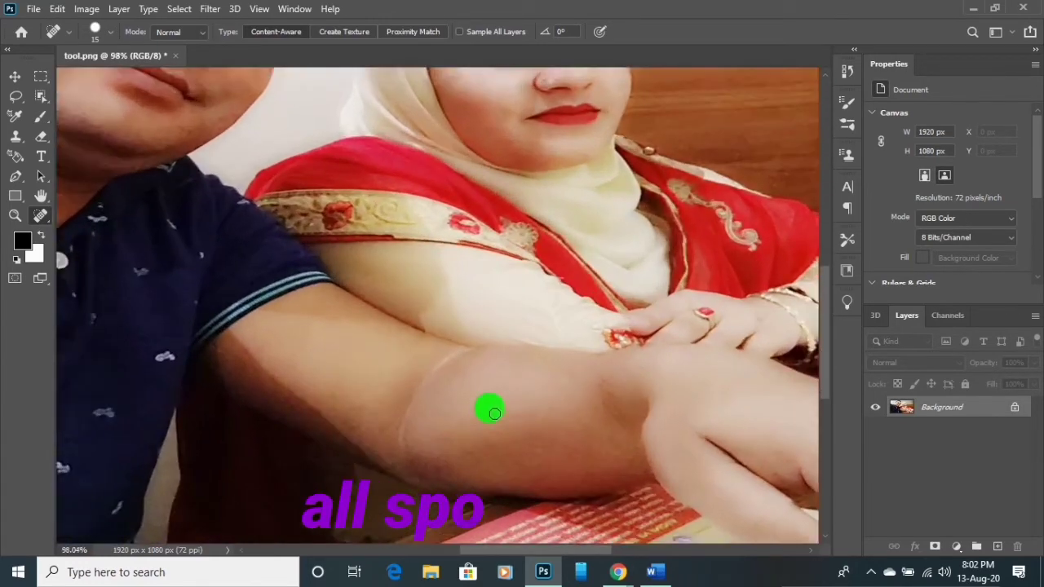
scroll(495, 415, "up", 1)
scroll(495, 415, "up", 1)
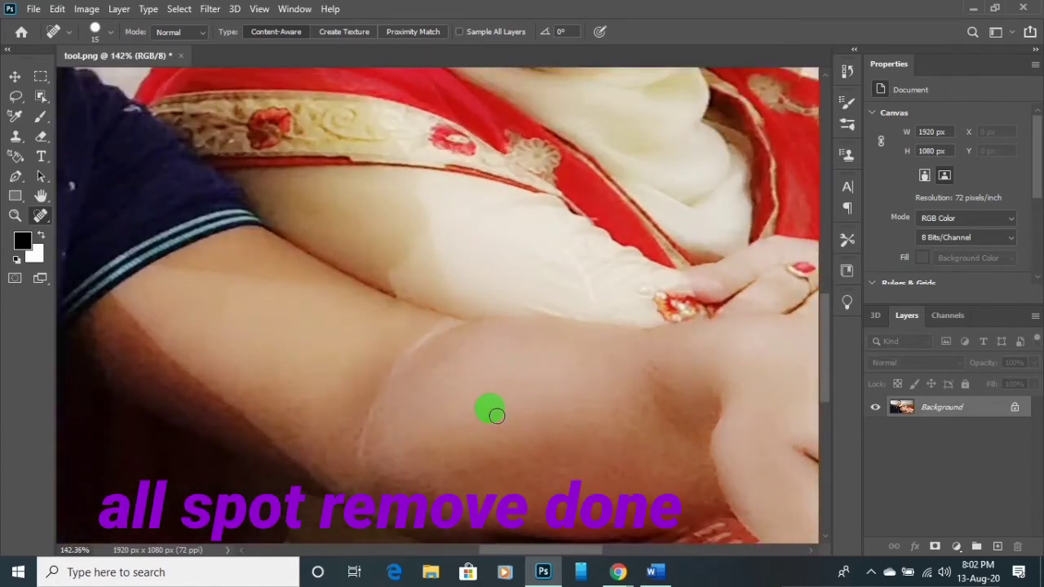
scroll(497, 416, "up", 1)
scroll(496, 416, "up", 1)
scroll(497, 415, "up", 1)
scroll(497, 416, "up", 1)
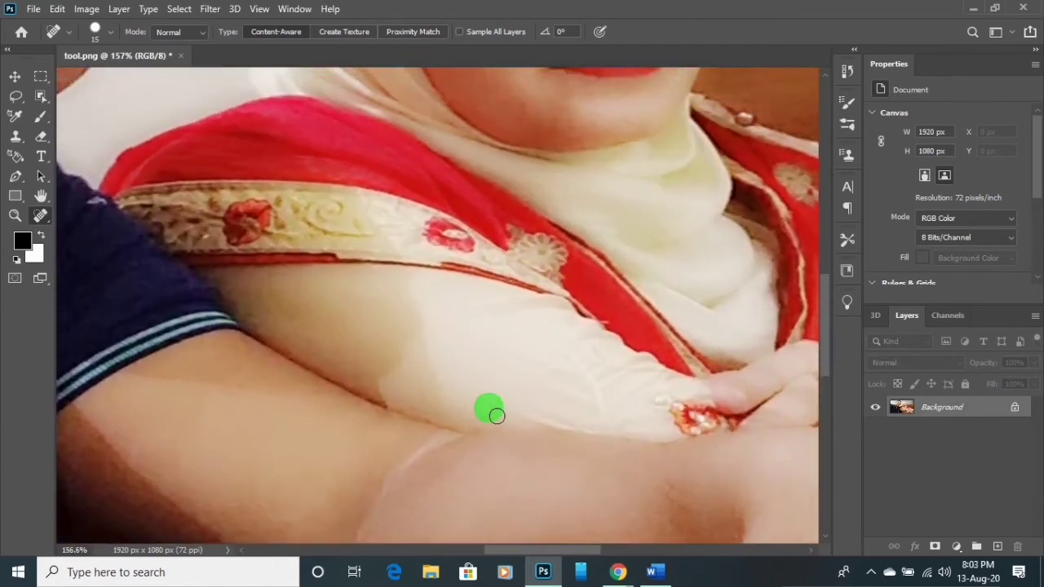
scroll(497, 416, "down", 2)
scroll(496, 415, "down", 1)
scroll(495, 414, "up", 2)
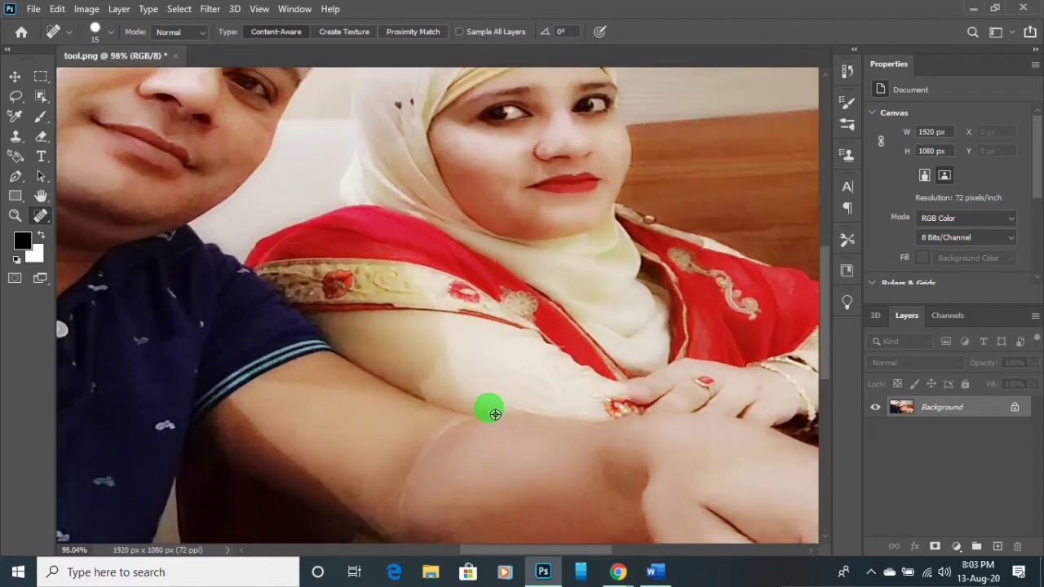
scroll(522, 342, "up", 2)
scroll(538, 253, "up", 1)
scroll(517, 277, "up", 2)
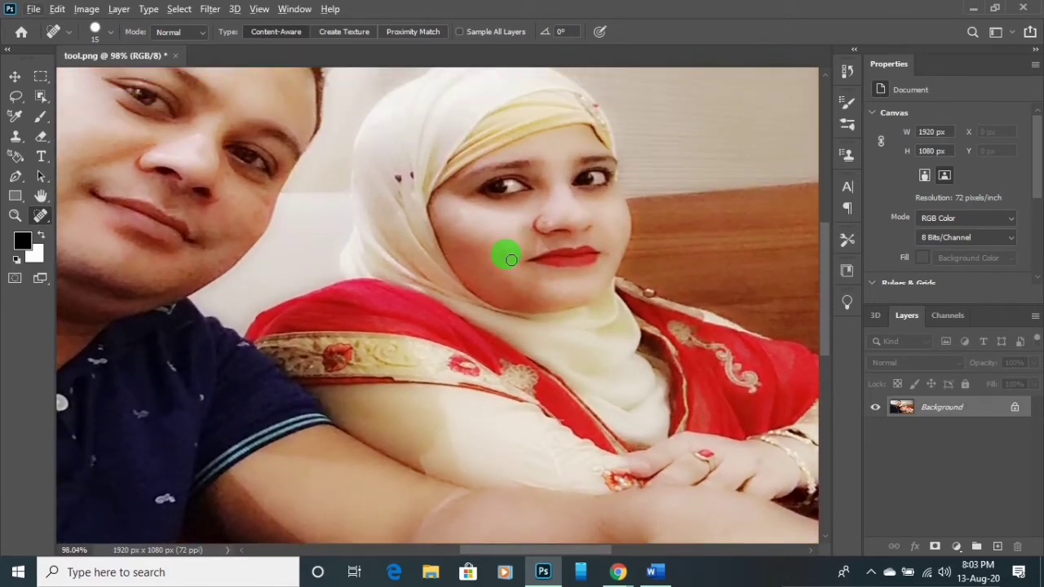
scroll(511, 259, "up", 1)
Heal one last spot on the woman's cheek and zoom out to the whole photo.
left_click(459, 227)
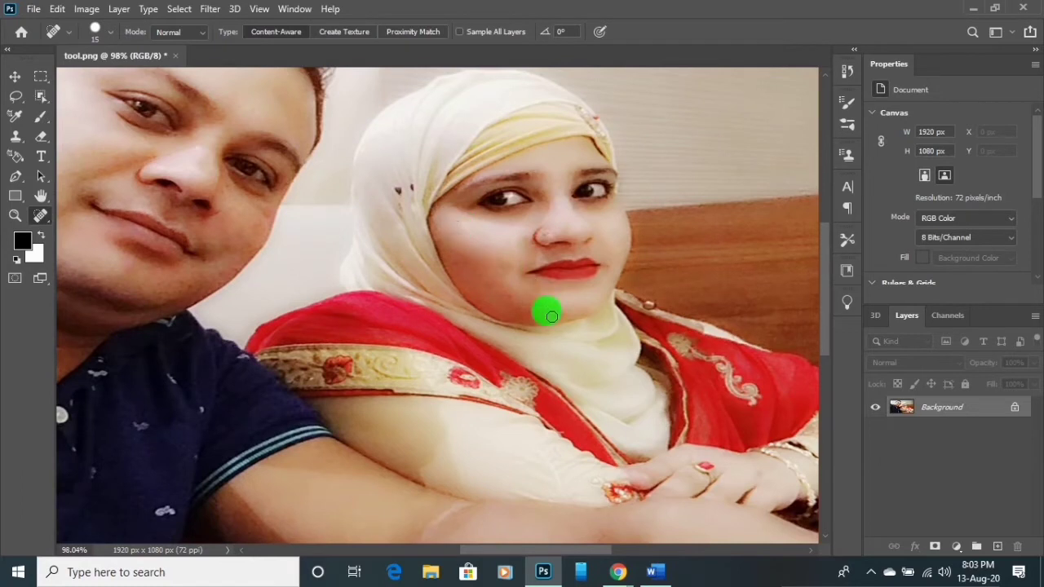
scroll(636, 399, "down", 2)
scroll(650, 415, "down", 2)
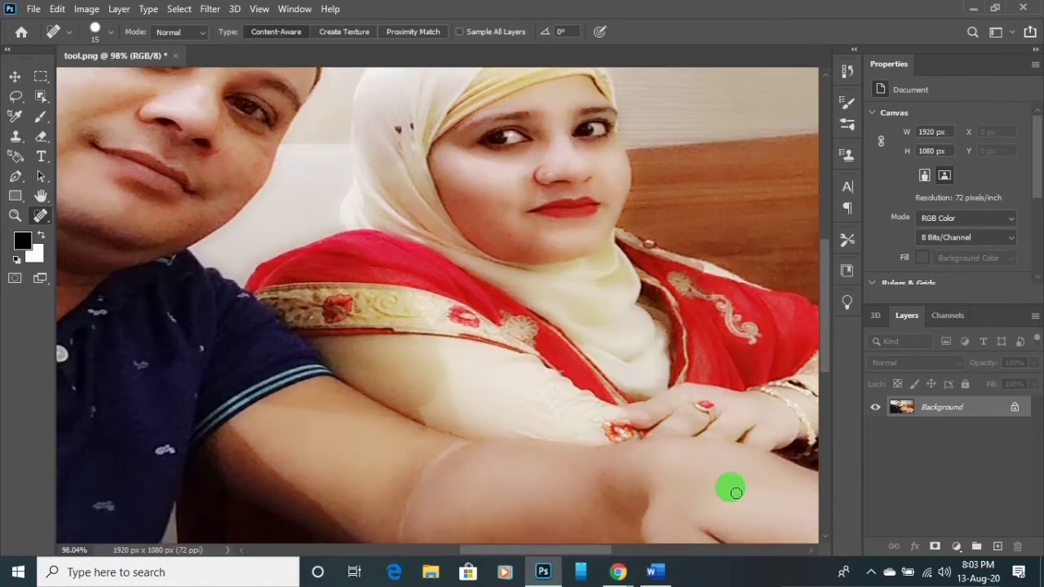
scroll(513, 389, "down", 3)
scroll(518, 391, "down", 3)
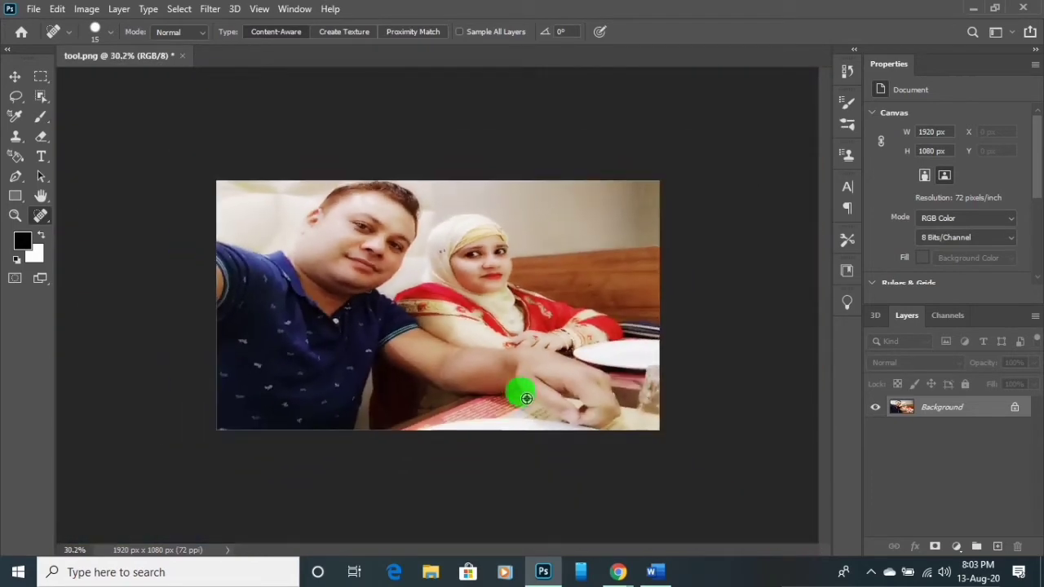
scroll(526, 398, "up", 1)
scroll(526, 398, "up", 1)
scroll(526, 398, "up", 2)
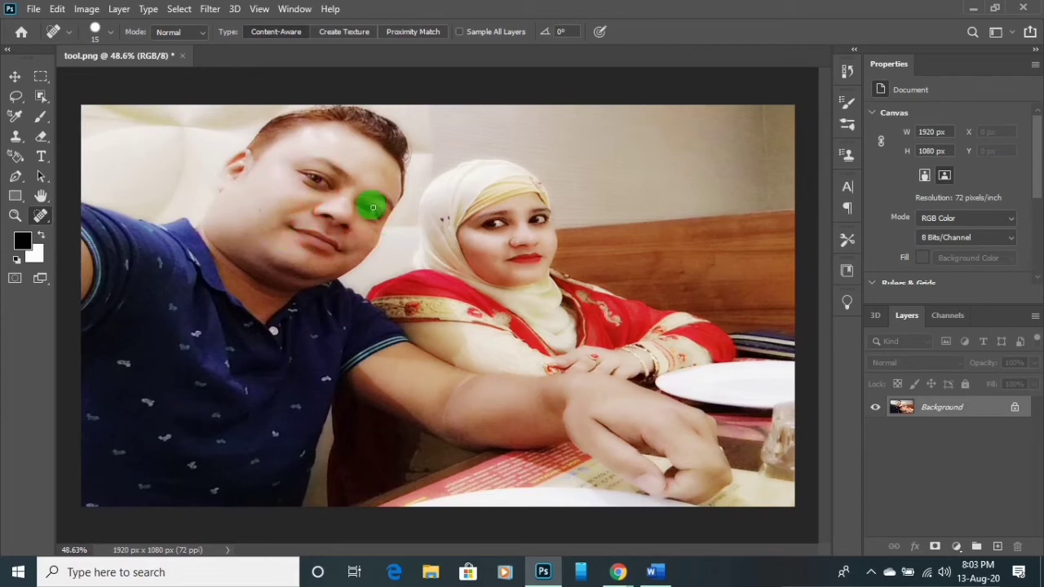
Select the Brush tool, set to 22% opacity and 38% flow.
left_click(43, 114)
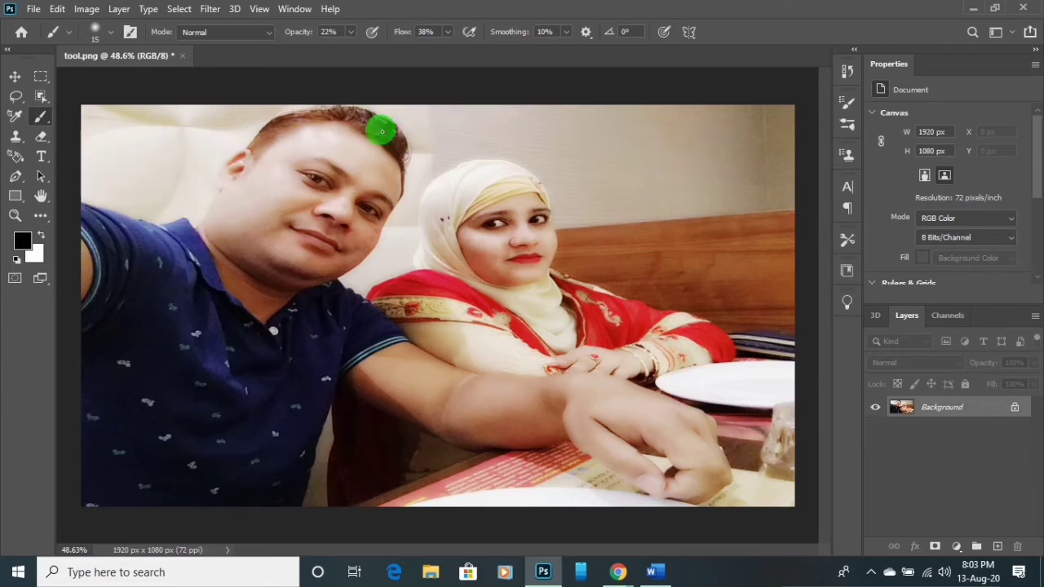
Enlarge the brush to 45, sample the man's cheek tone, and softly paint his cheek and neck.
key("bracketright")
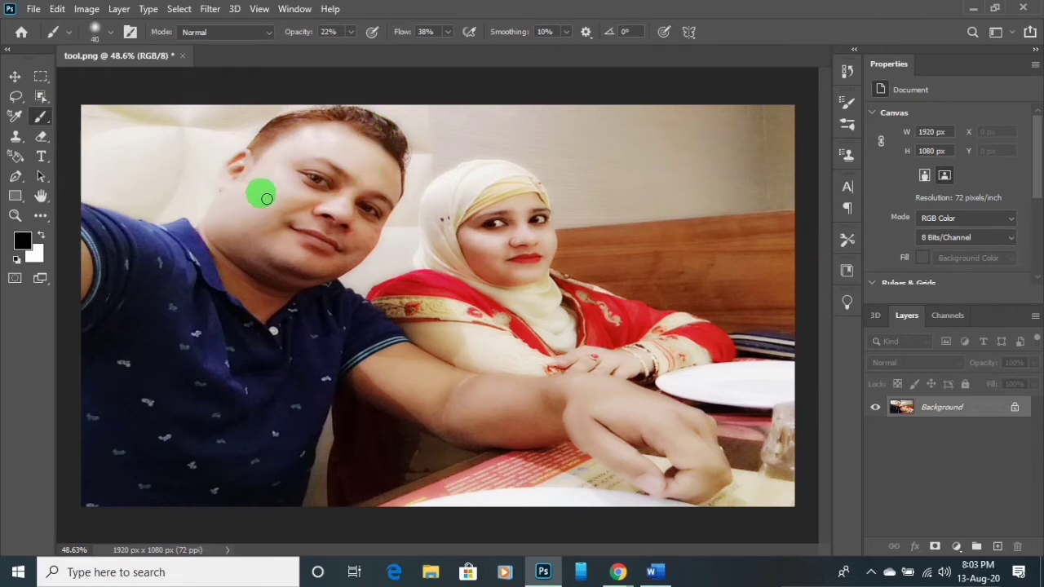
key("bracketright")
key("bracketright")
key("bracketright")
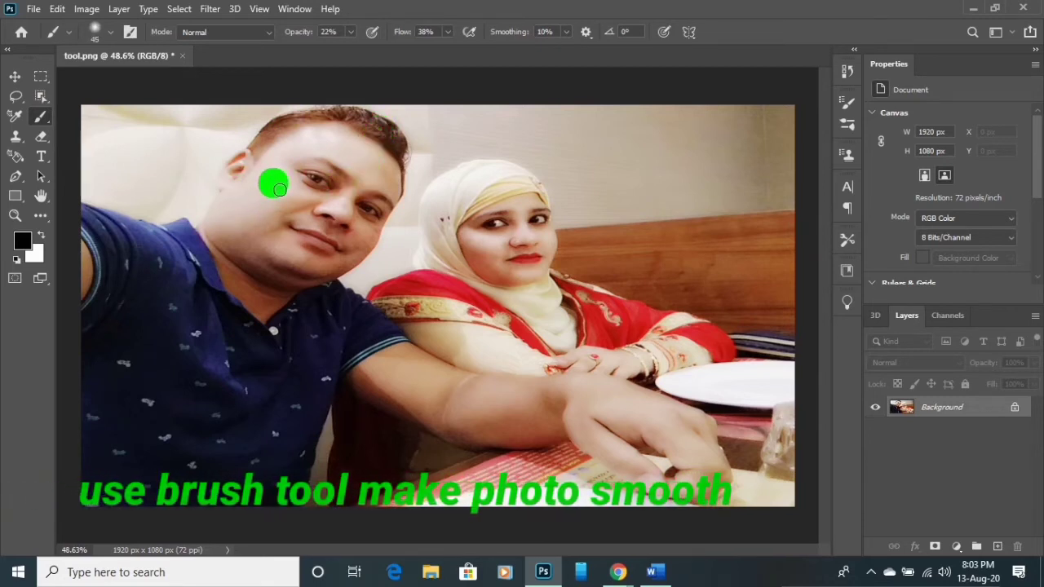
left_click(276, 186, "alt")
left_click_drag(275, 191, 260, 198)
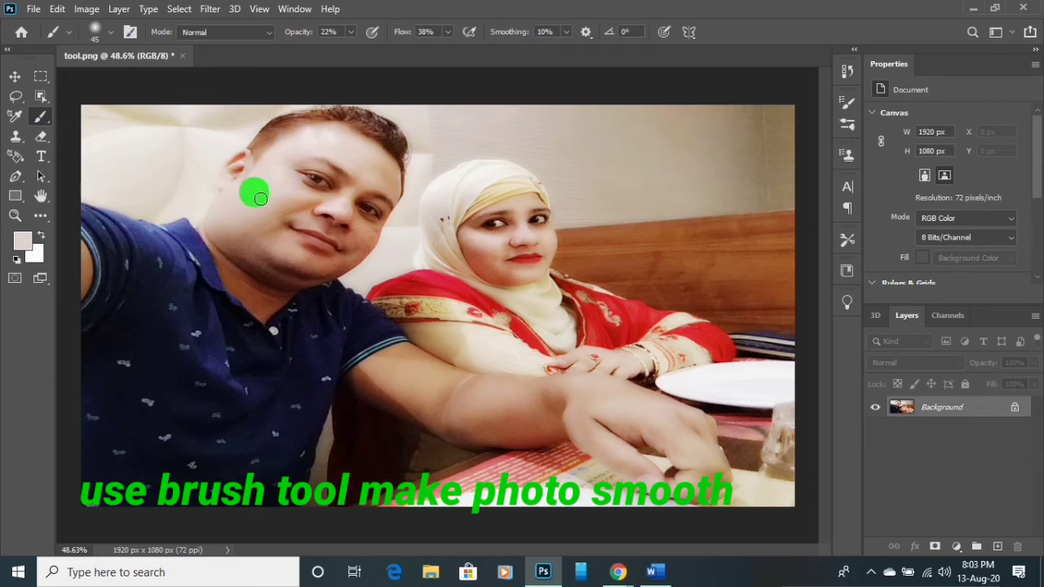
left_click_drag(261, 198, 272, 192)
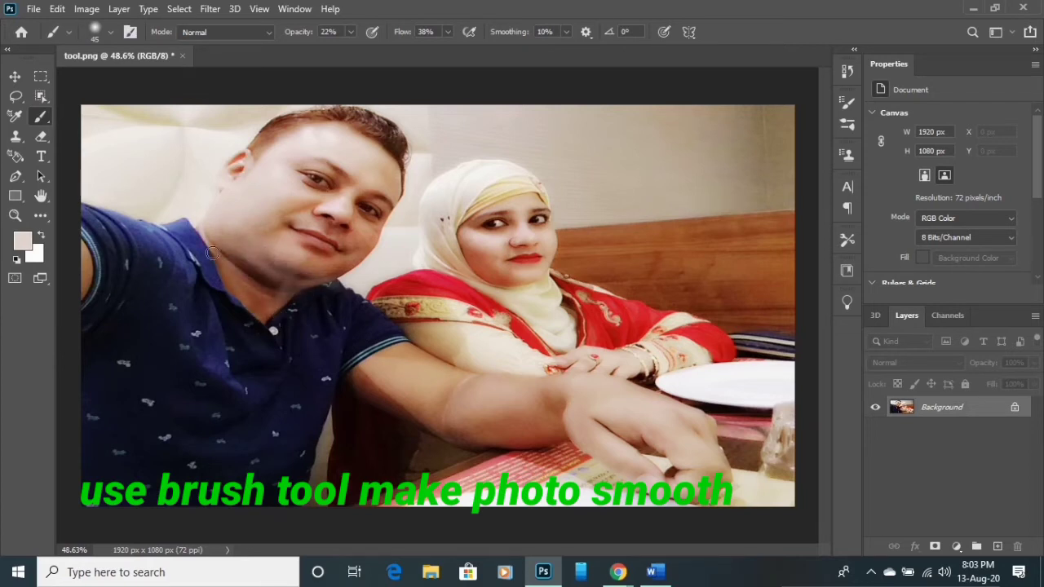
mouse_move(277, 292)
left_mouse_down()
mouse_move(260, 271)
mouse_move(346, 275)
left_mouse_up()
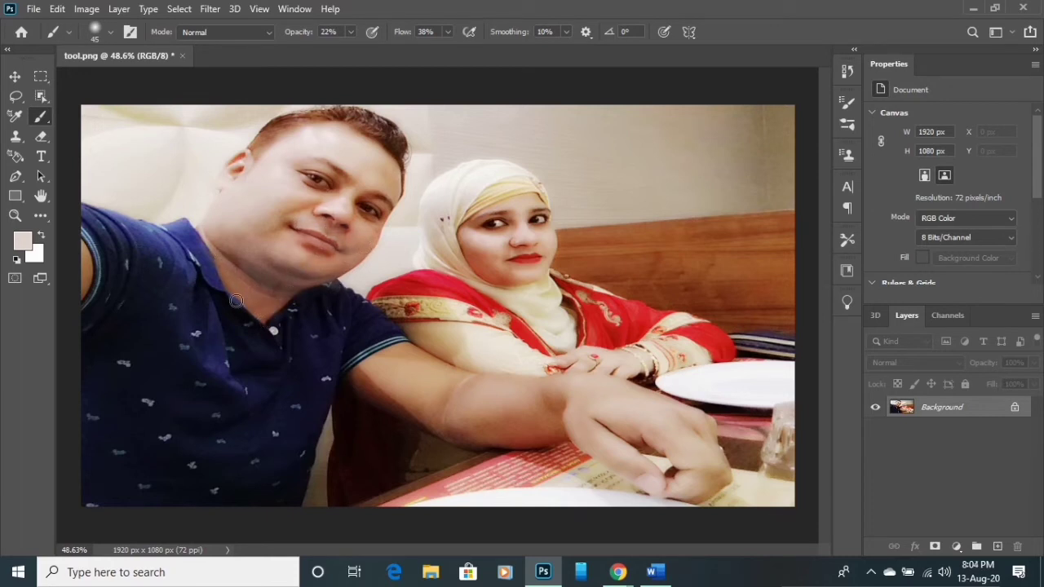
Paint skin tone over the man's neck, cheek and arm to smooth the skin.
left_click_drag(236, 301, 247, 263)
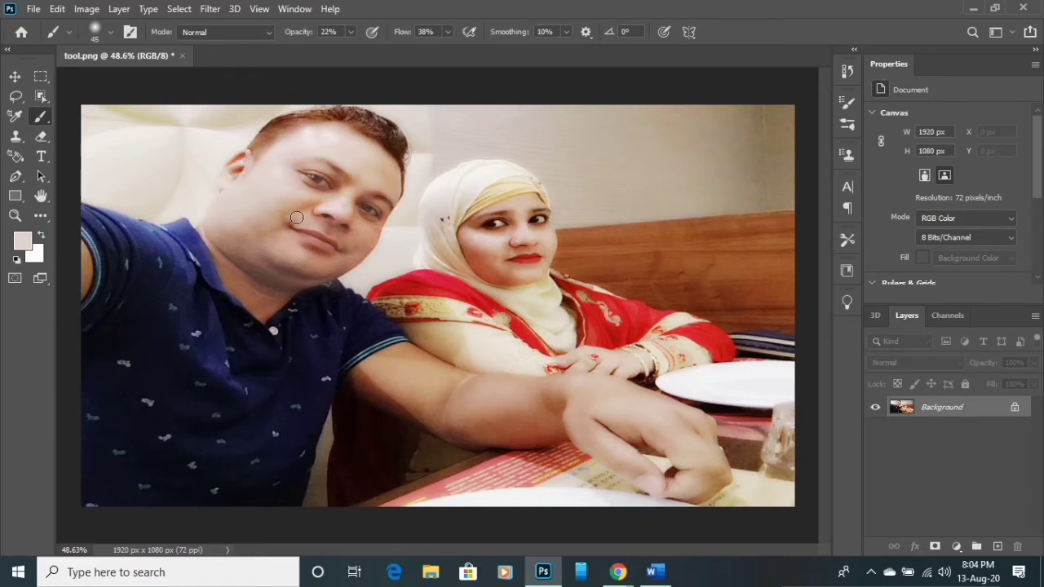
left_click_drag(478, 234, 466, 237)
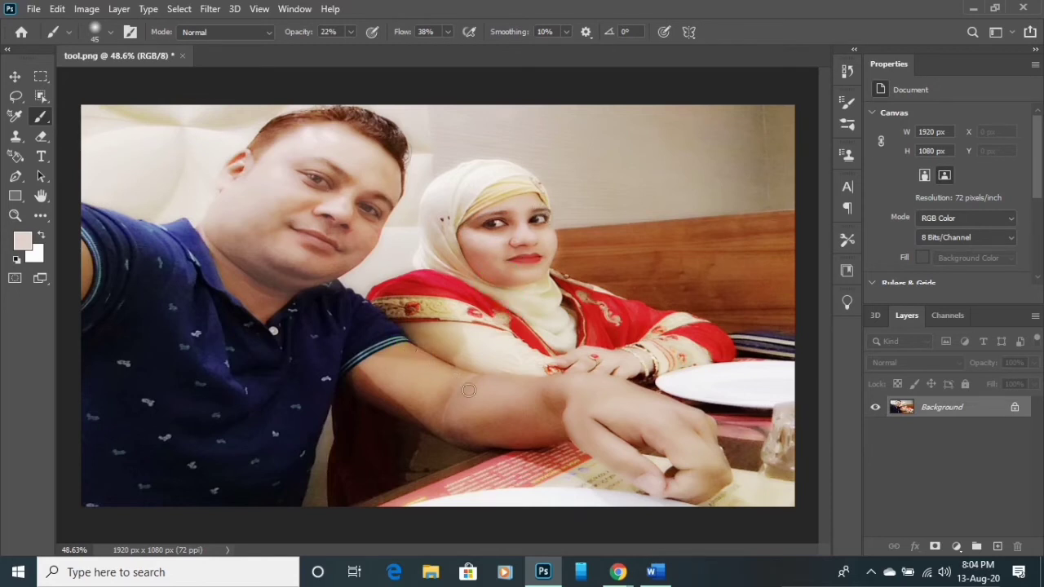
mouse_move(529, 415)
left_mouse_down()
mouse_move(542, 428)
mouse_move(530, 440)
mouse_move(481, 436)
mouse_move(354, 383)
mouse_move(361, 388)
left_mouse_up()
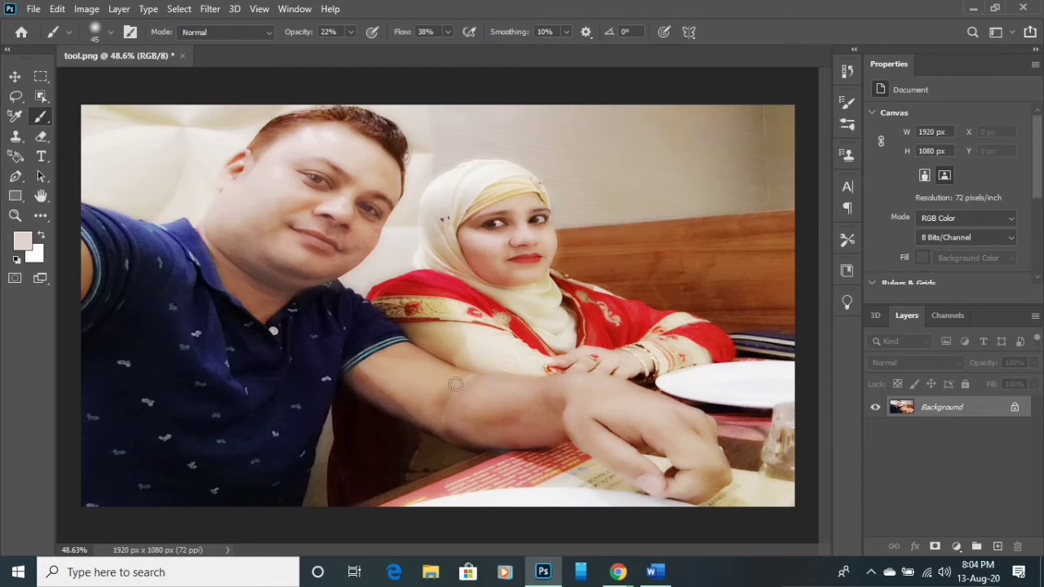
left_click_drag(526, 430, 484, 416)
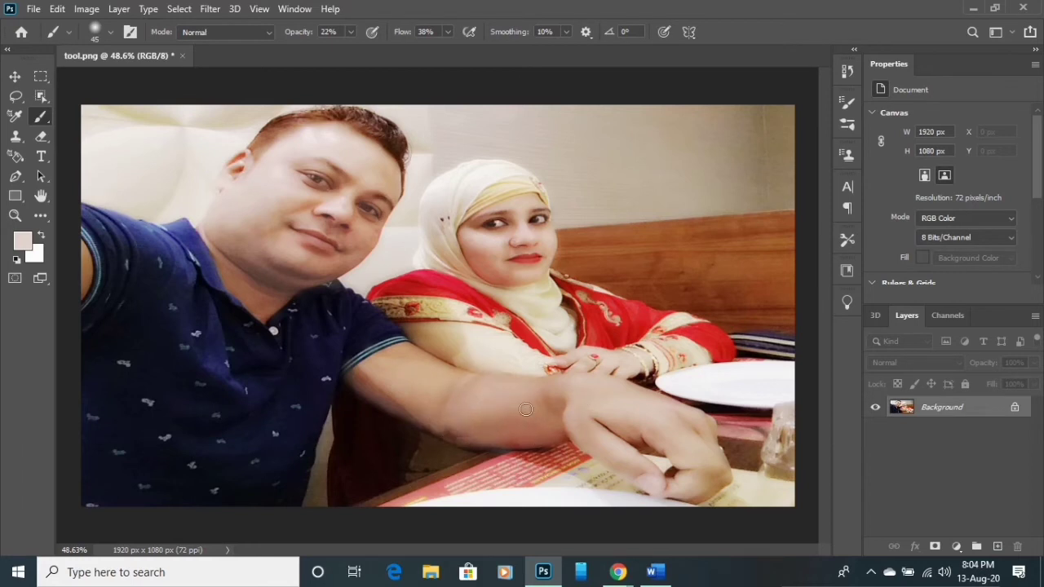
Smooth the skin on the hand, wrist, cheek, and around the eye and nose.
left_click_drag(620, 462, 587, 396)
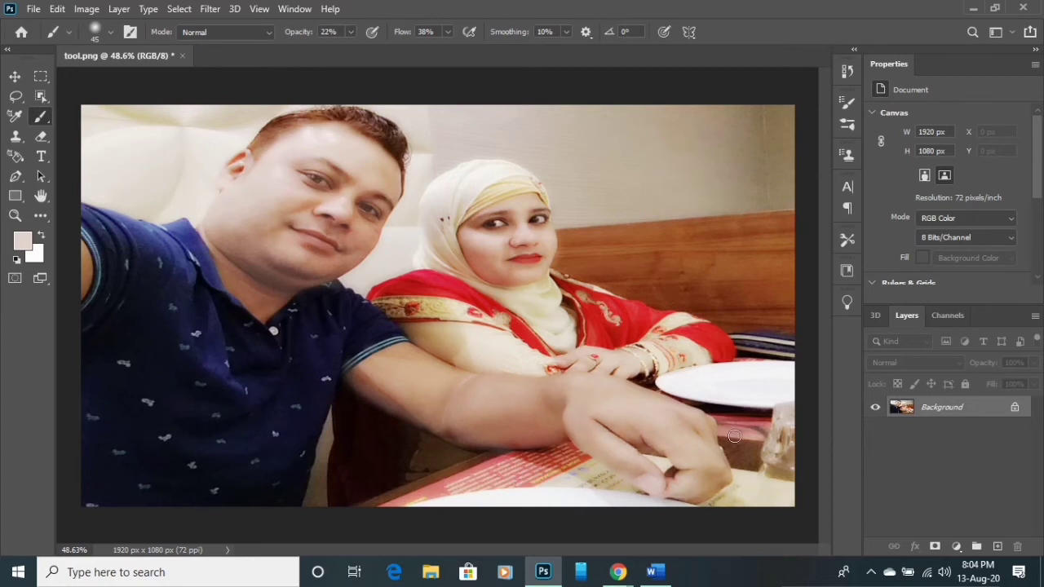
left_click_drag(712, 462, 593, 397)
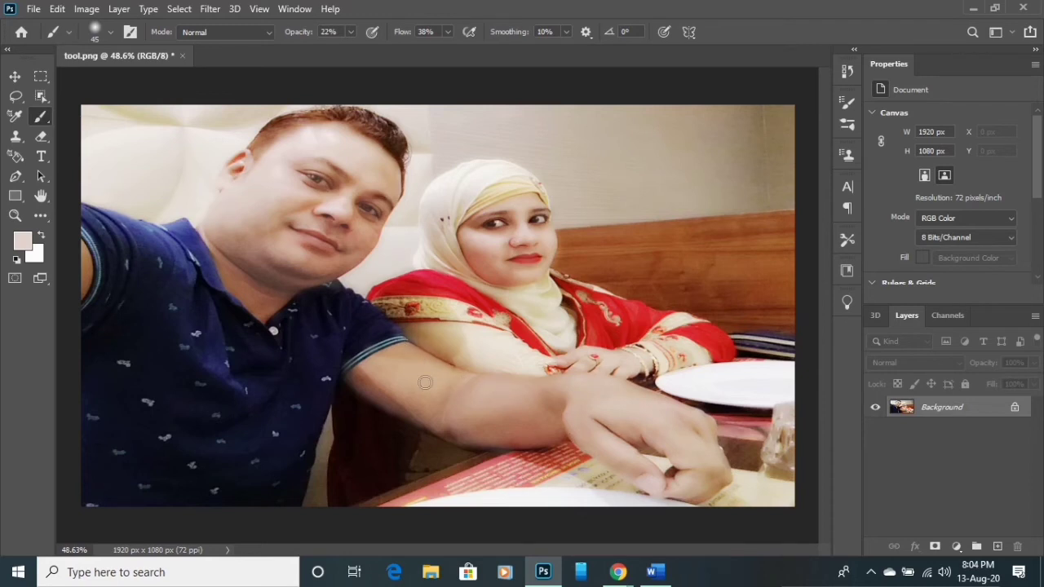
mouse_move(355, 236)
left_mouse_down()
mouse_move(377, 228)
mouse_move(373, 212)
left_mouse_up()
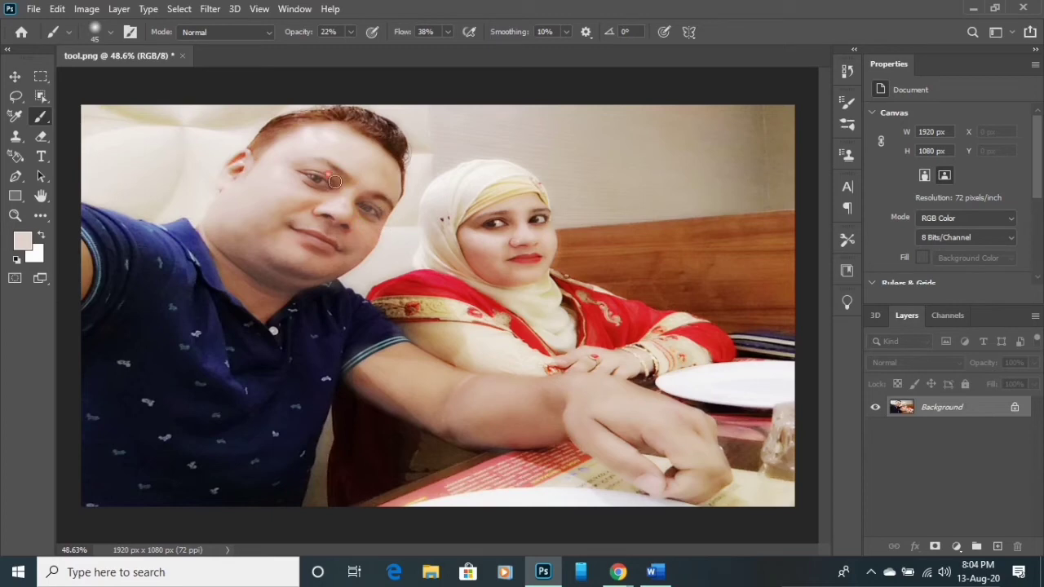
mouse_move(334, 179)
left_mouse_down()
mouse_move(322, 236)
mouse_move(342, 216)
left_mouse_up()
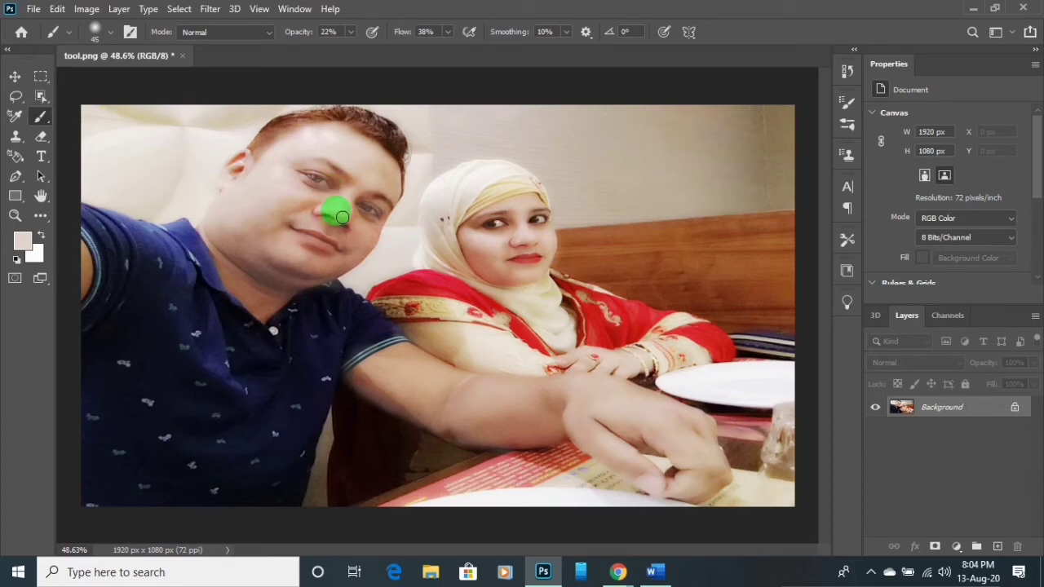
Zoom the photo to 59.3% and bring up the Curves dialog with Ctrl+M.
scroll(341, 217, "down", 3)
scroll(426, 284, "up", 2)
scroll(427, 285, "up", 1)
scroll(432, 289, "up", 2)
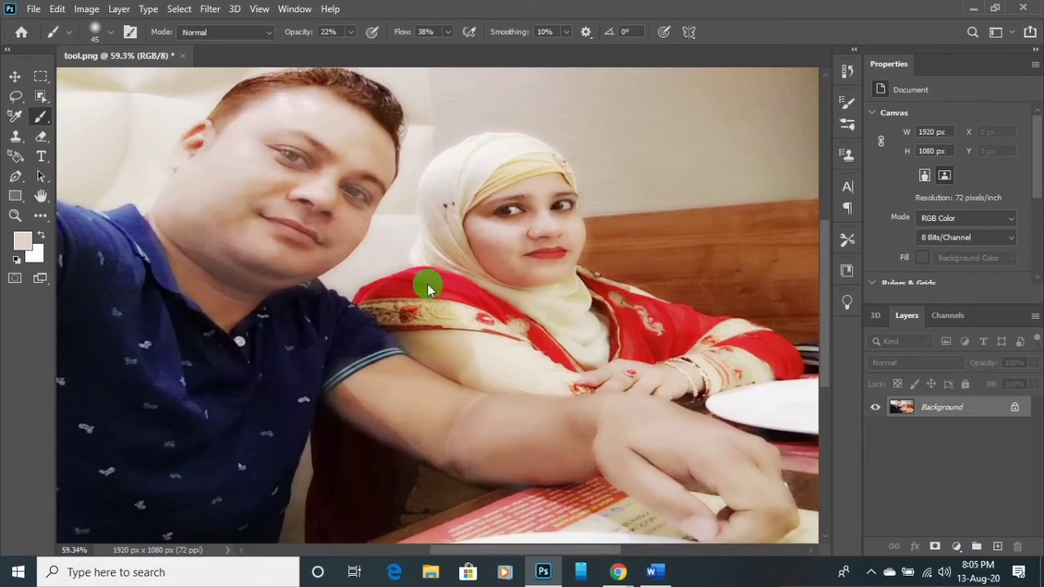
key("ctrl+m")
Apply a Curves point lifting input 126 to output 154 to brighten the photo.
left_click_drag(577, 59, 912, 177)
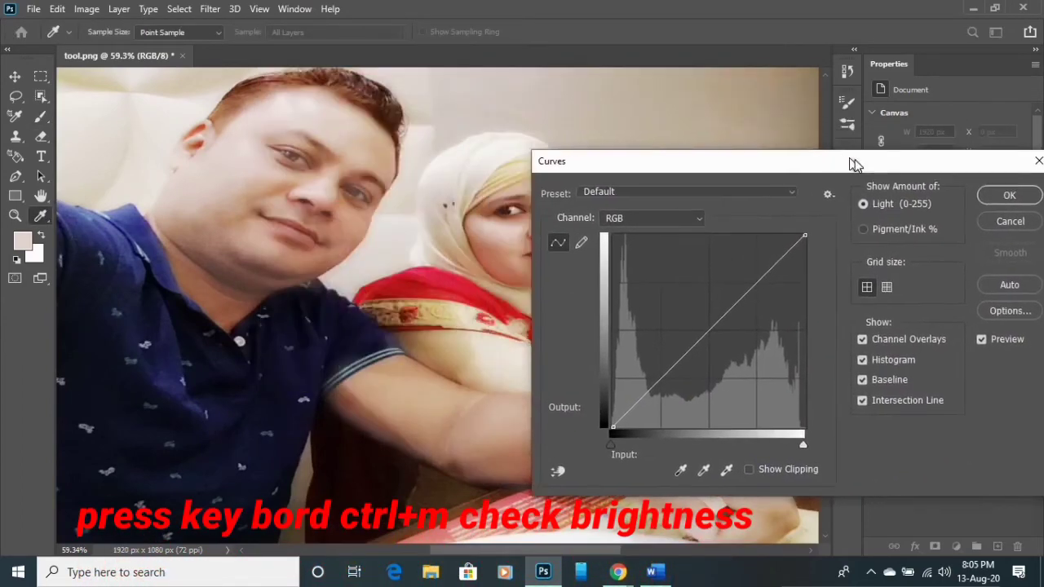
left_click(783, 338)
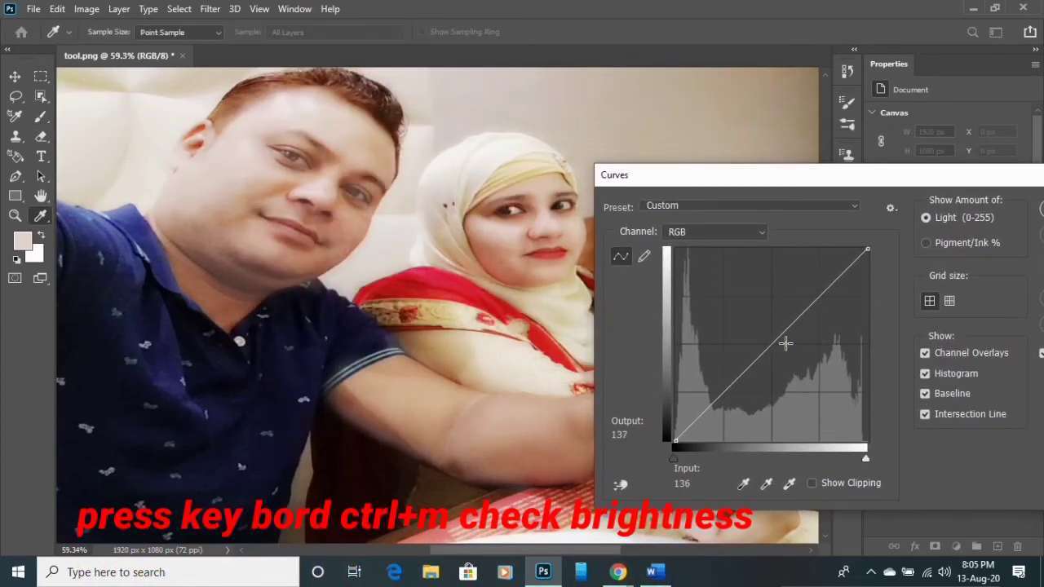
left_click_drag(783, 337, 771, 325)
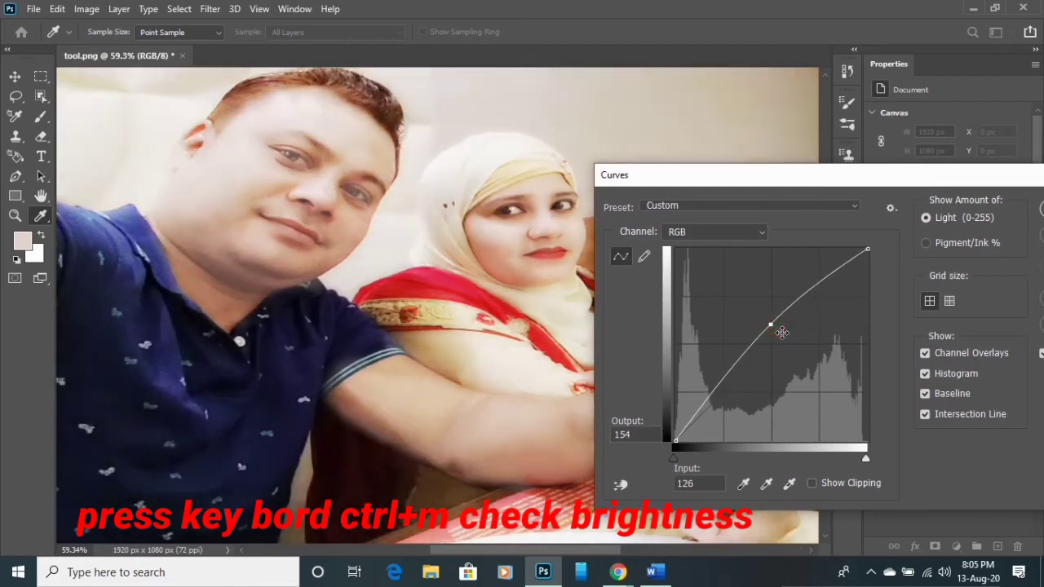
left_click_drag(840, 189, 682, 126)
left_click(906, 148)
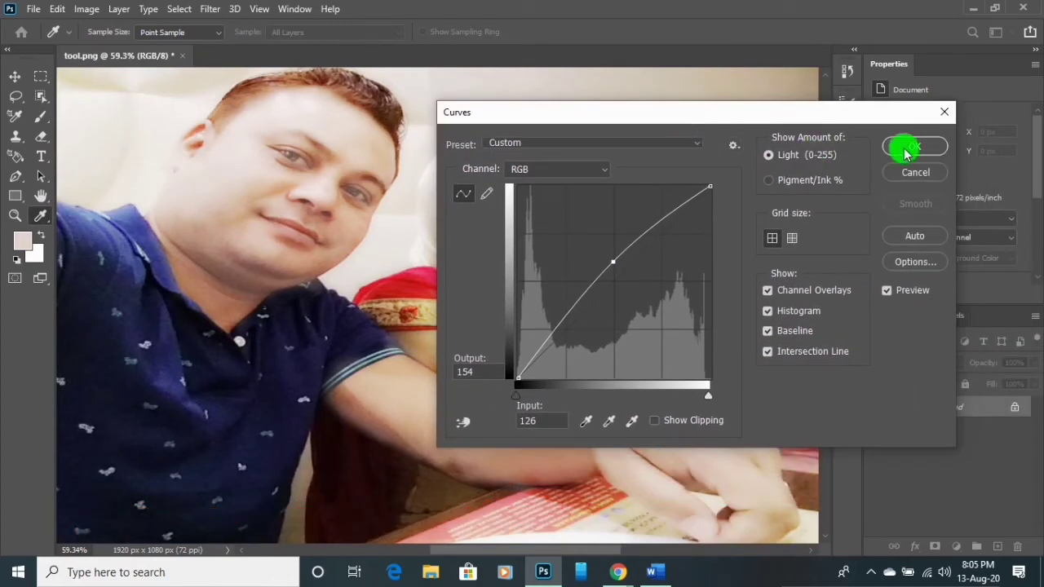
Add one more brush stroke, then zoom out on the photo.
key("b")
left_click_drag(380, 321, 412, 302)
scroll(412, 294, "down", 2)
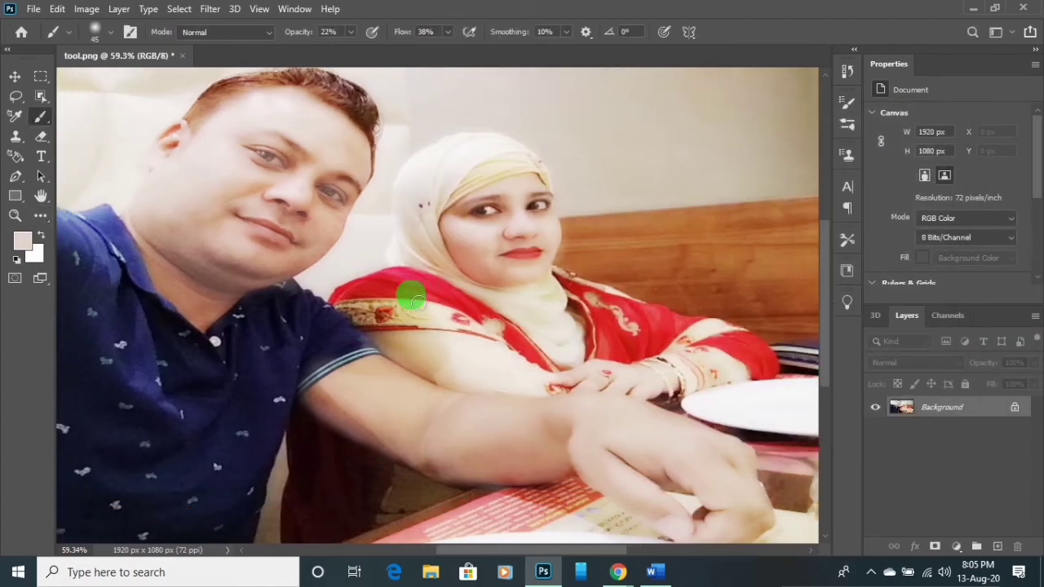
scroll(415, 292, "down", 2)
scroll(420, 290, "down", 1)
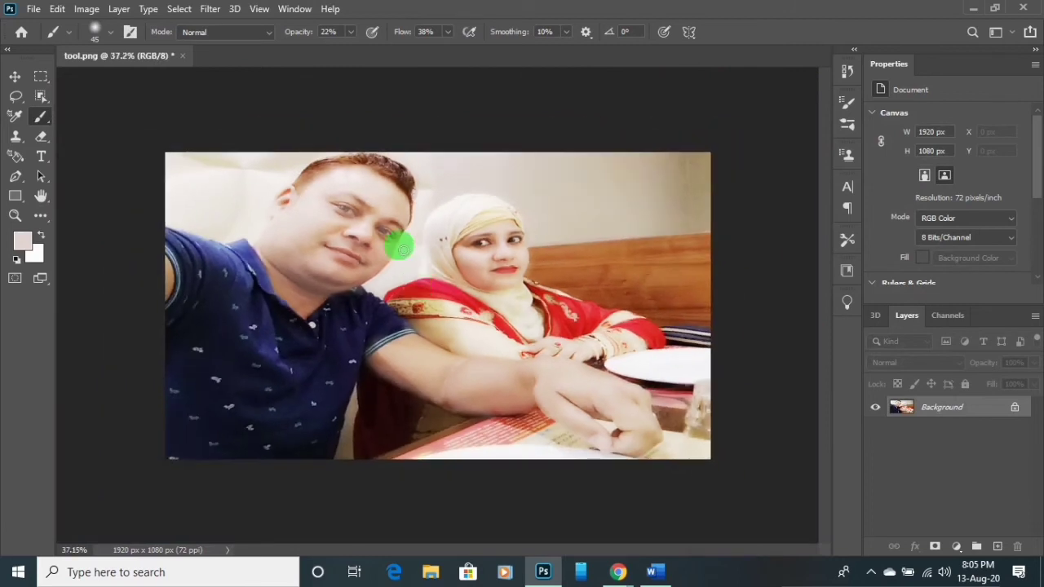
Start saving a copy on this computer with JPEG as the format.
left_click(35, 9)
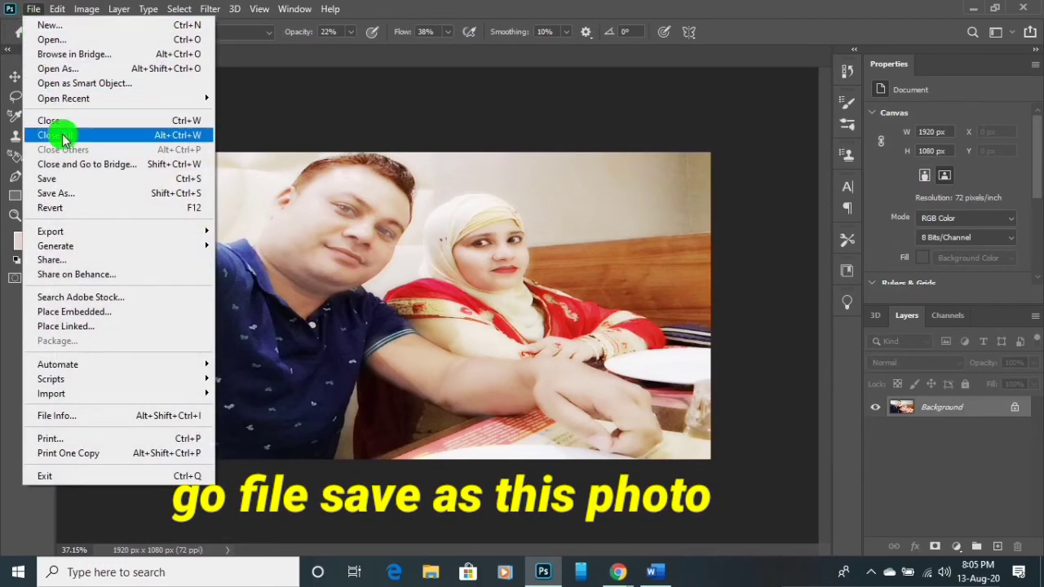
left_click(88, 193)
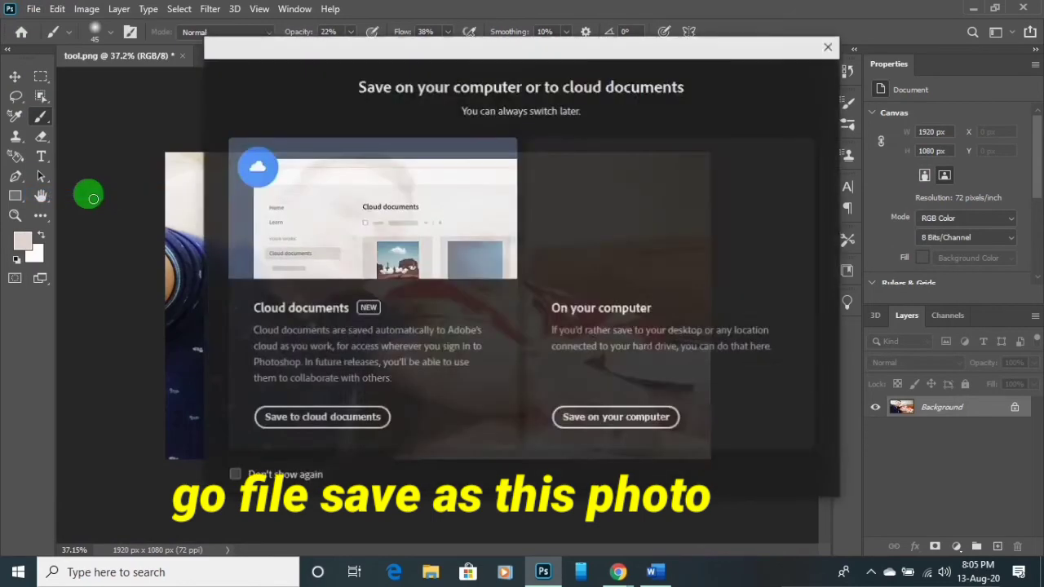
left_click(589, 409)
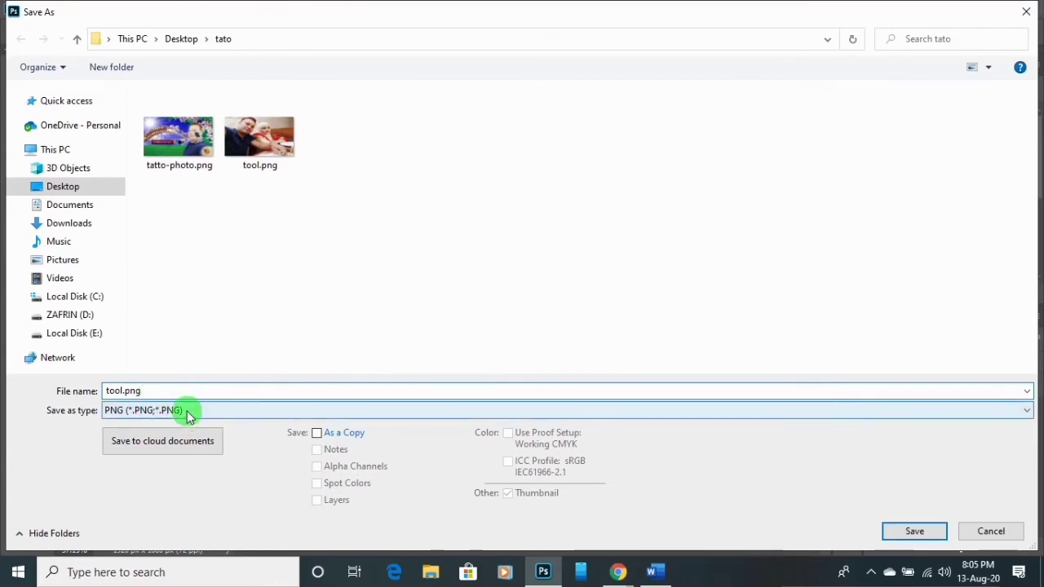
left_click(189, 412)
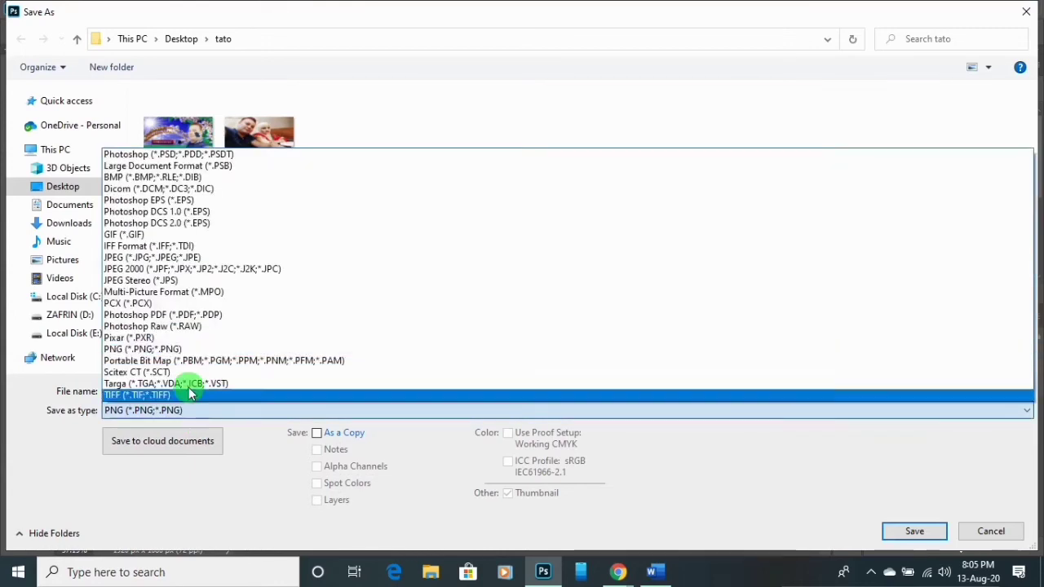
left_click(212, 260)
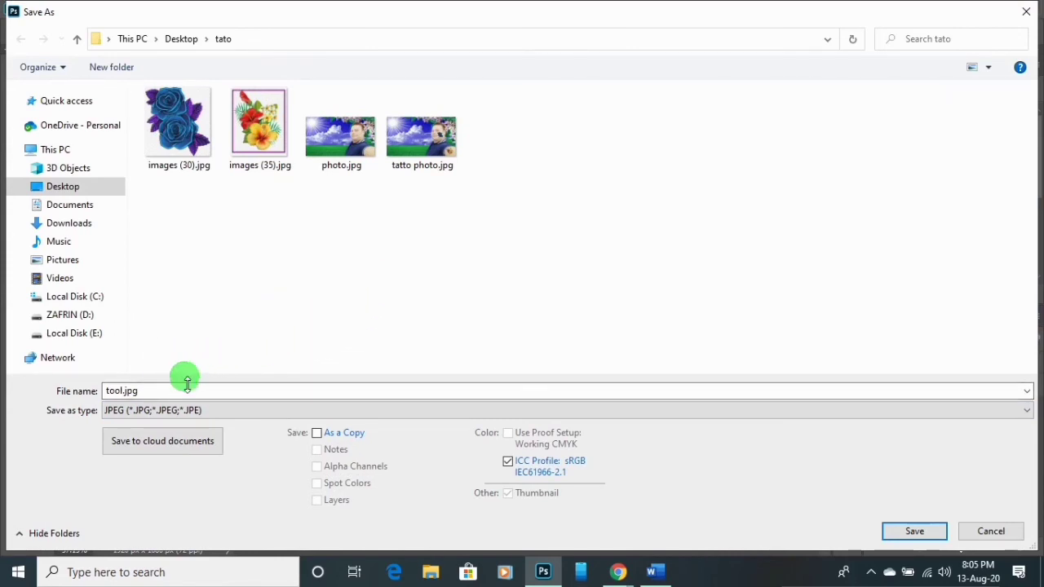
Name the file 'brall tool' in the Desktop tato folder and save it.
double_click(145, 391)
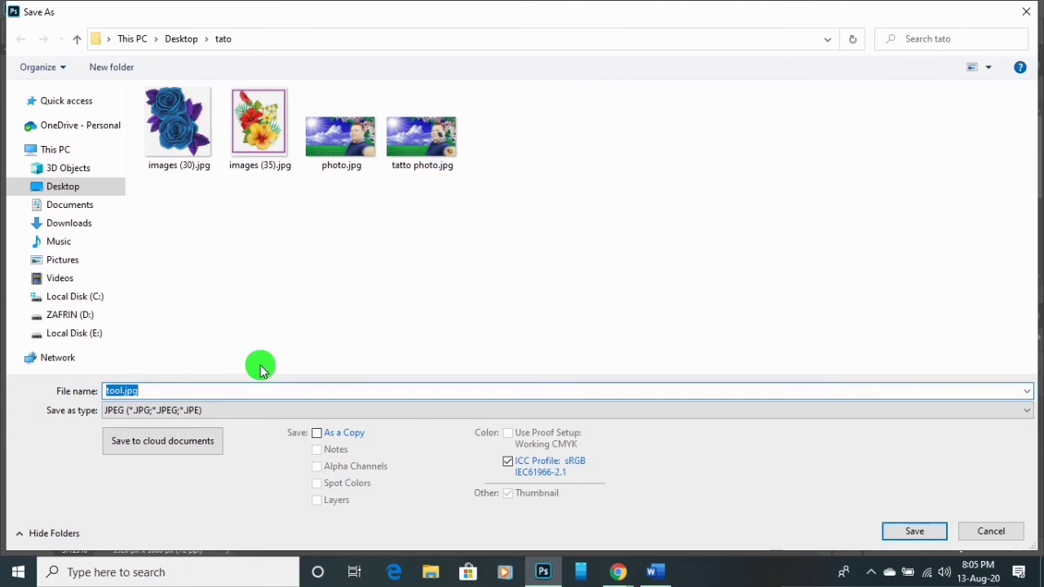
type("t")
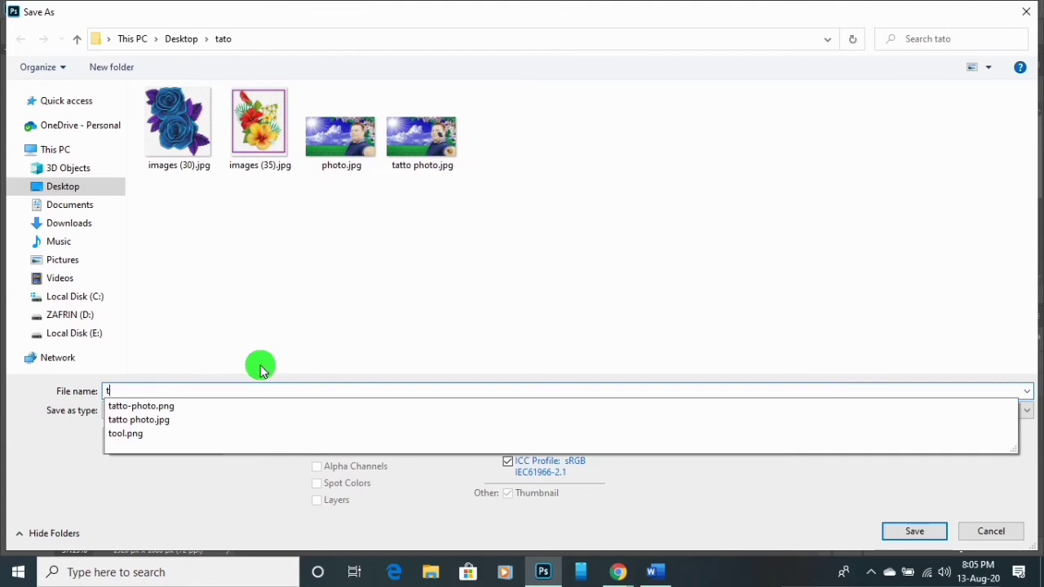
key("BackSpace")
type("brall tool")
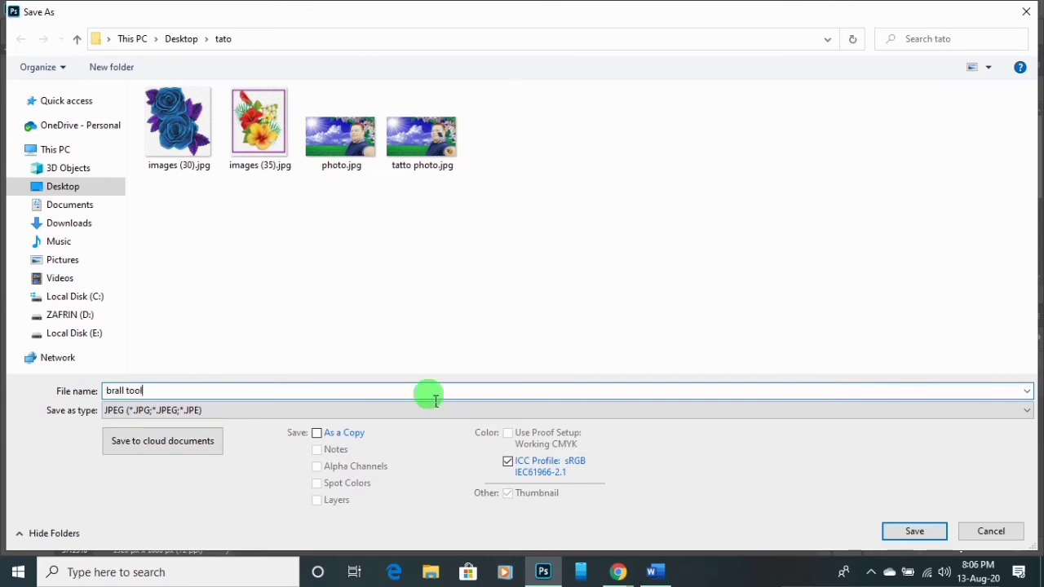
left_click(82, 187)
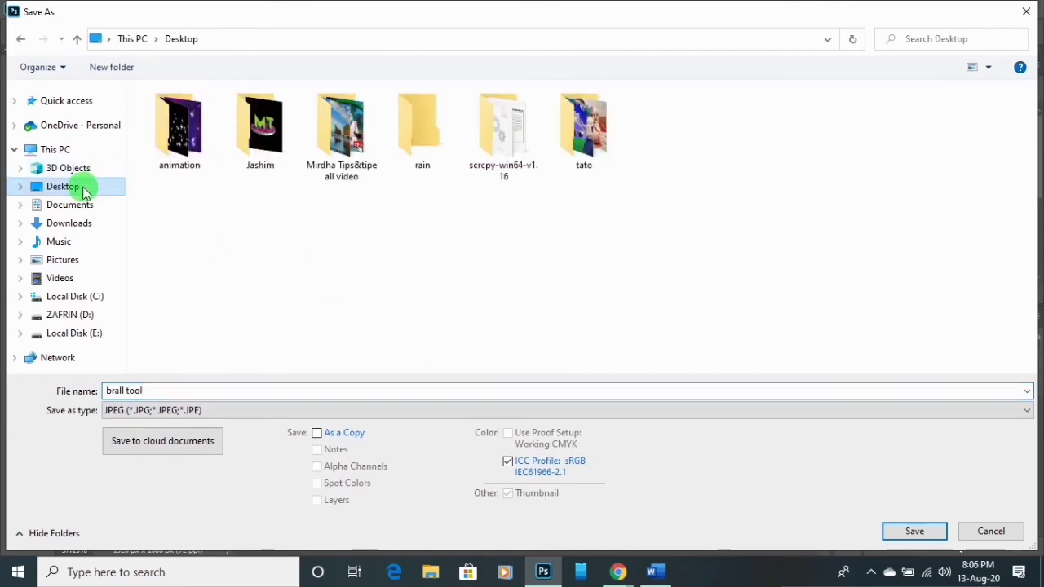
double_click(579, 147)
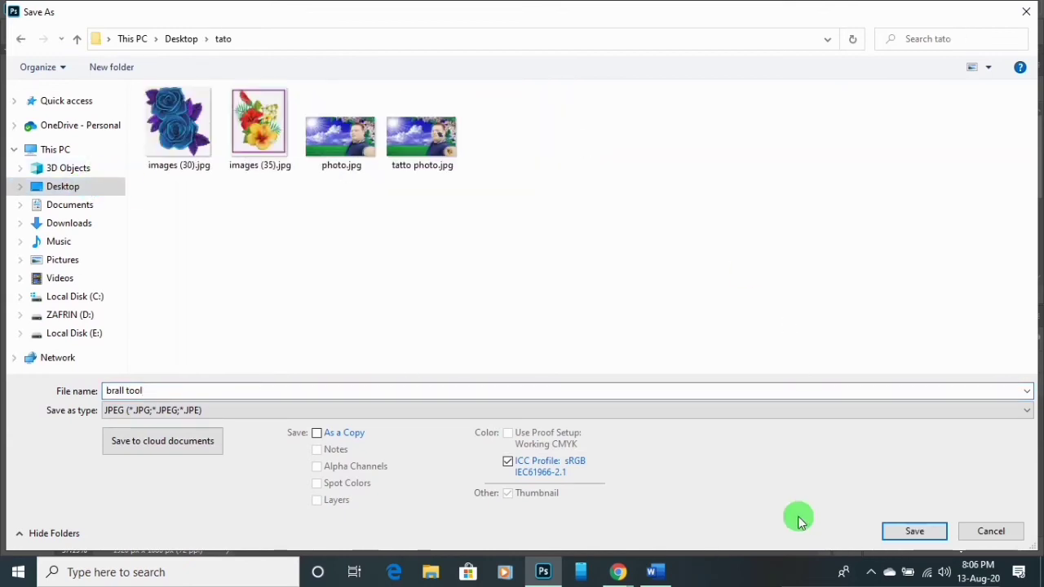
left_click(914, 531)
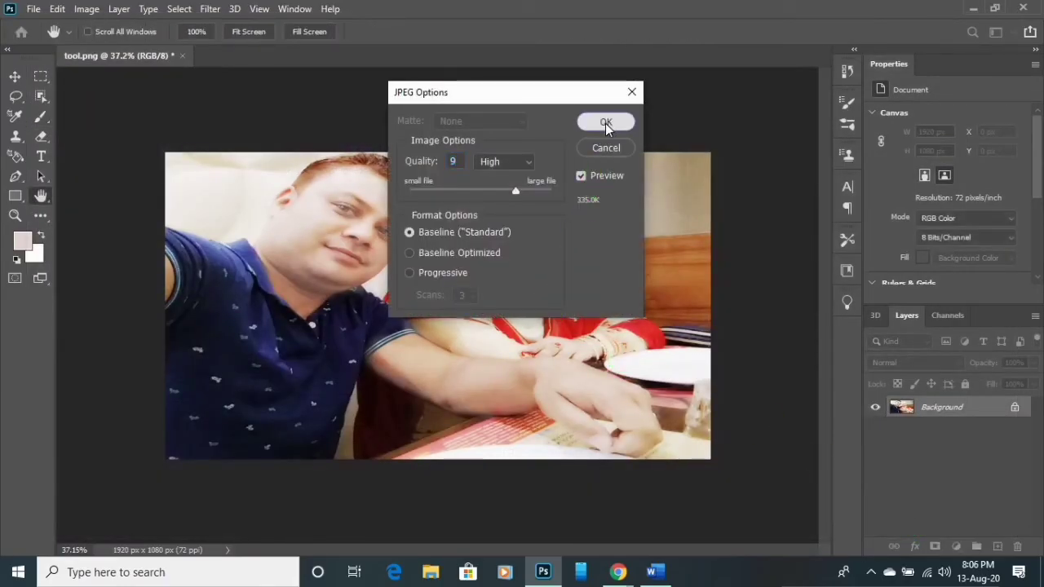
Accept JPEG quality 9 to finish saving brall tool.jpg, then minimize Photoshop.
left_click(605, 124)
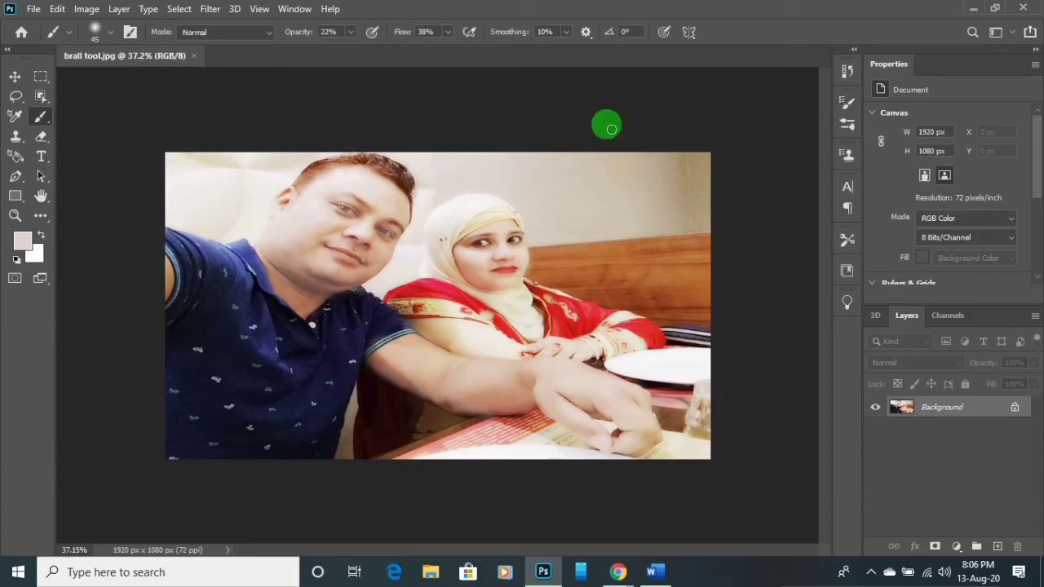
left_click(978, 7)
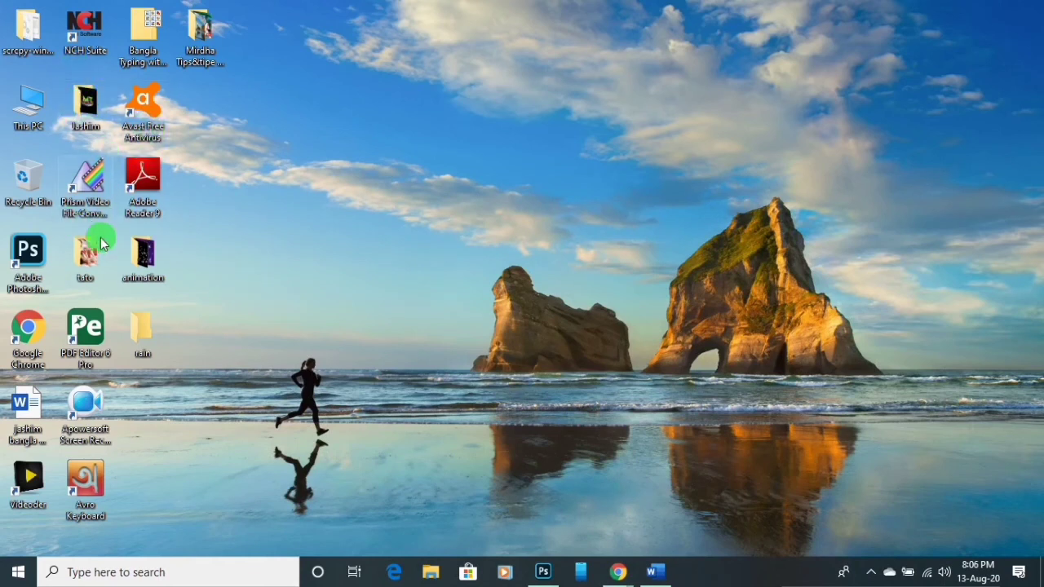
Open brall tool.jpg in Photos from the desktop tato folder.
left_click(79, 258)
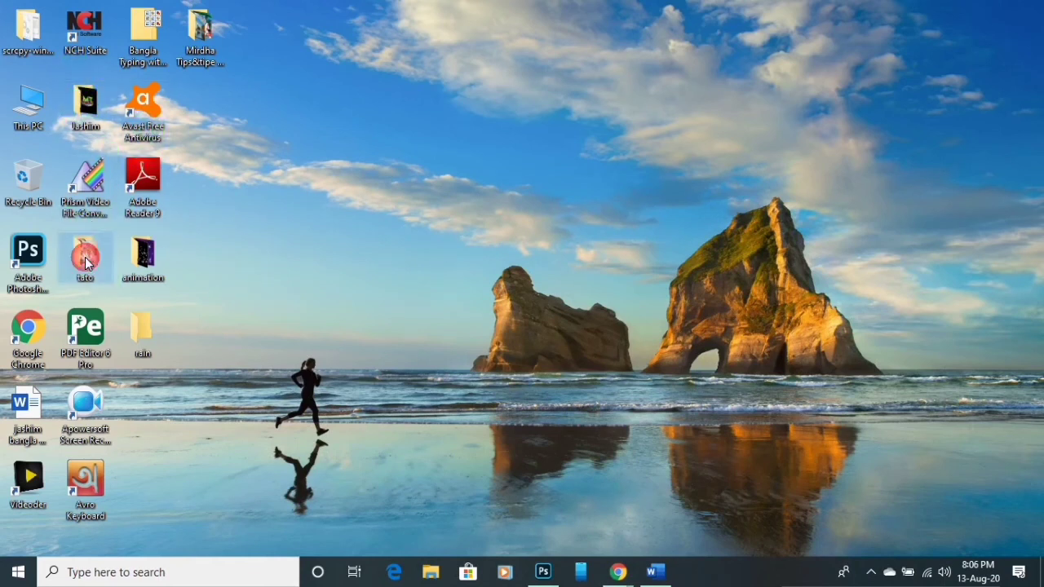
double_click(85, 257)
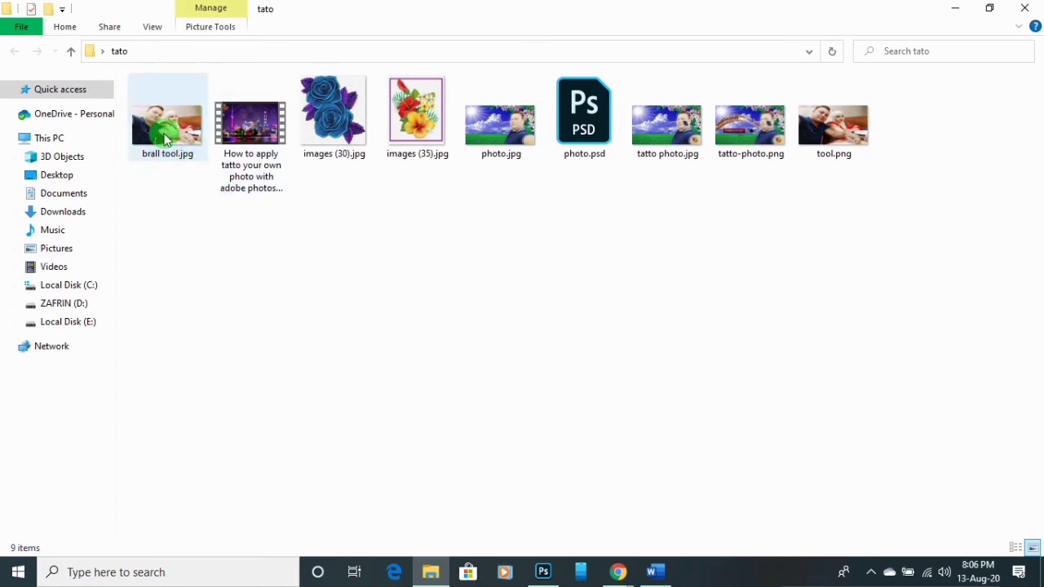
left_click(172, 127)
double_click(172, 129)
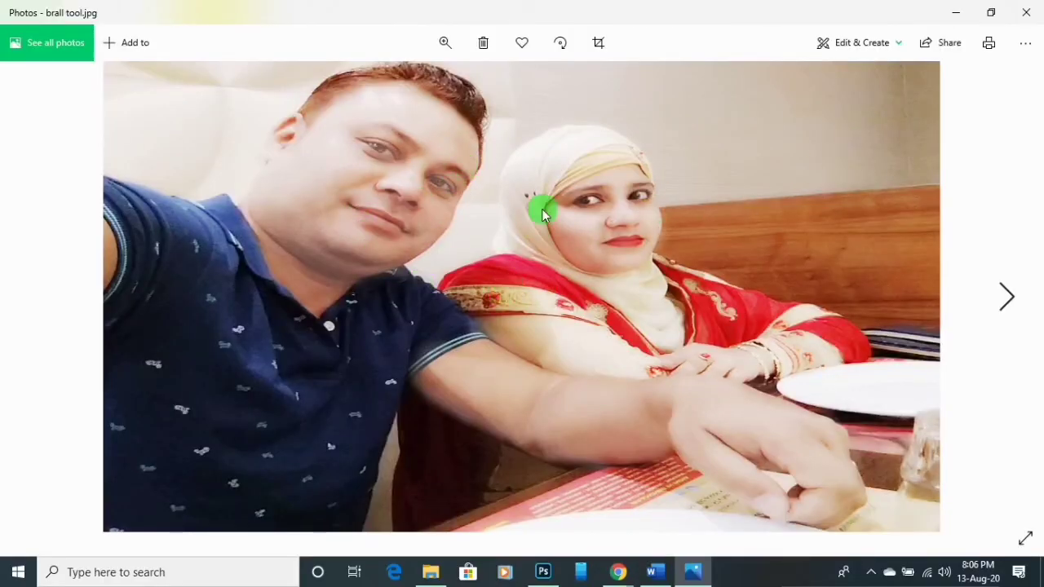
Shrink and reposition the brall tool.jpg window, then open tool.png.
left_click(989, 12)
left_click_drag(421, 89, 473, 90)
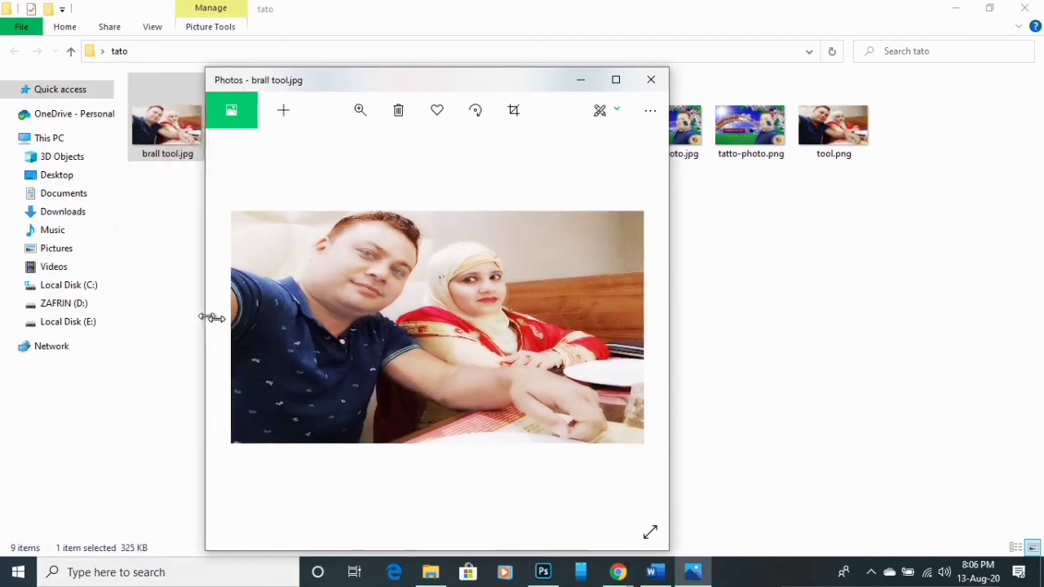
left_click_drag(72, 271, 251, 332)
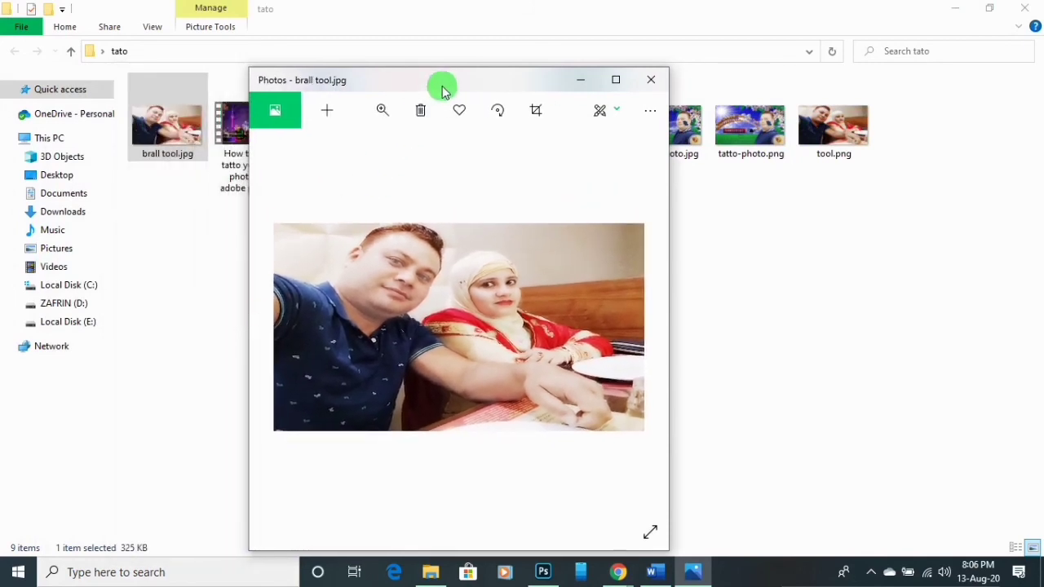
left_click_drag(440, 81, 341, 57)
left_click(844, 95)
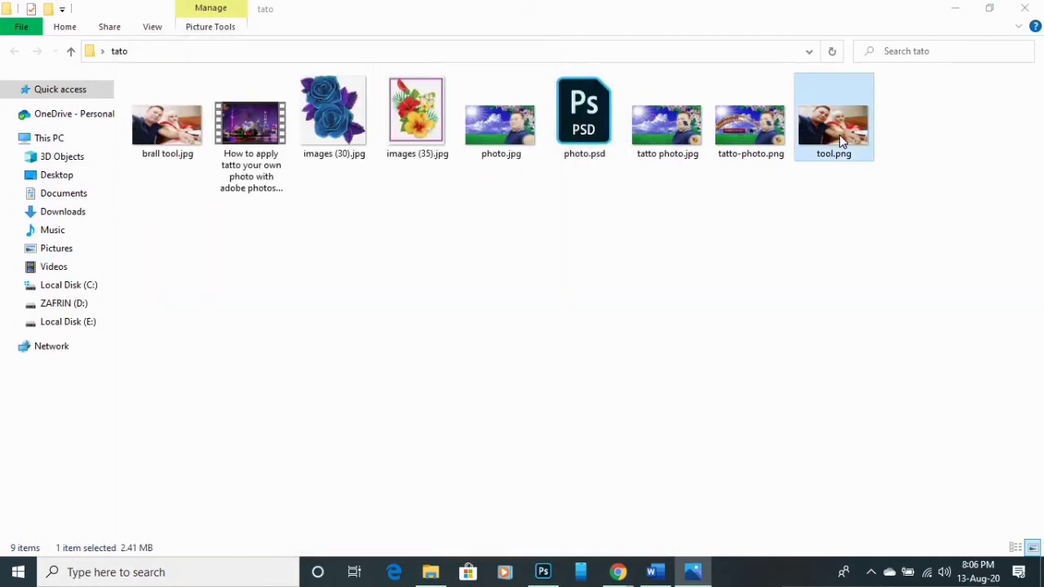
double_click(839, 141)
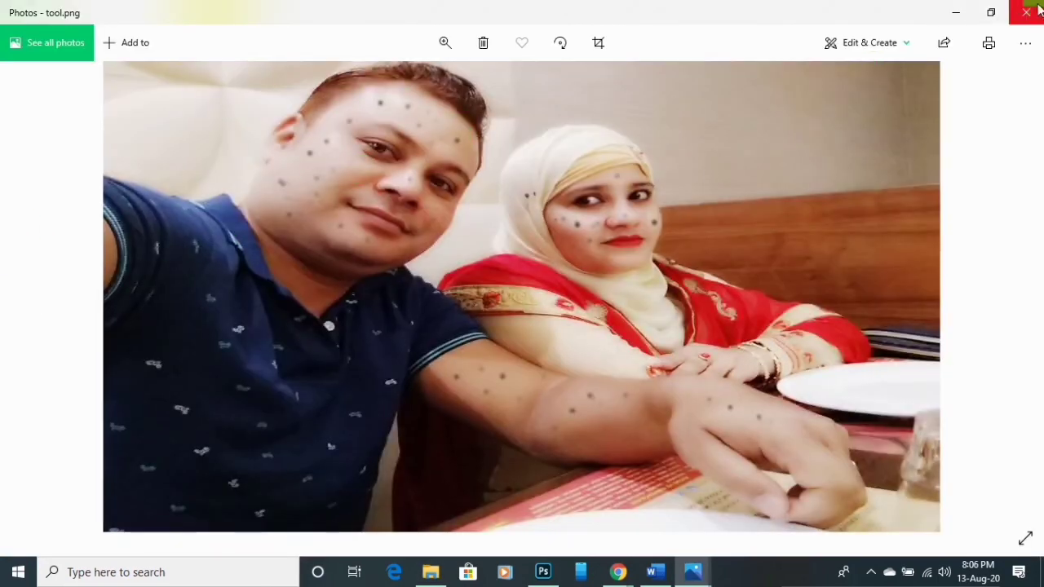
Restore tool.png, minimize Explorer, and place tool.png right of brall tool.jpg.
left_click(991, 13)
left_click_drag(387, 82, 766, 163)
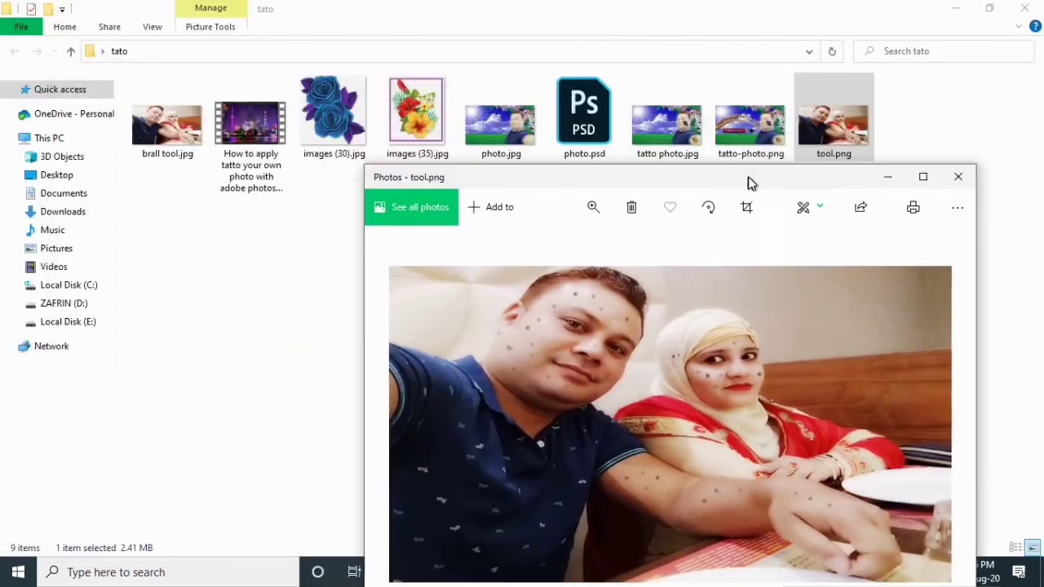
left_click(930, 17)
left_click(960, 8)
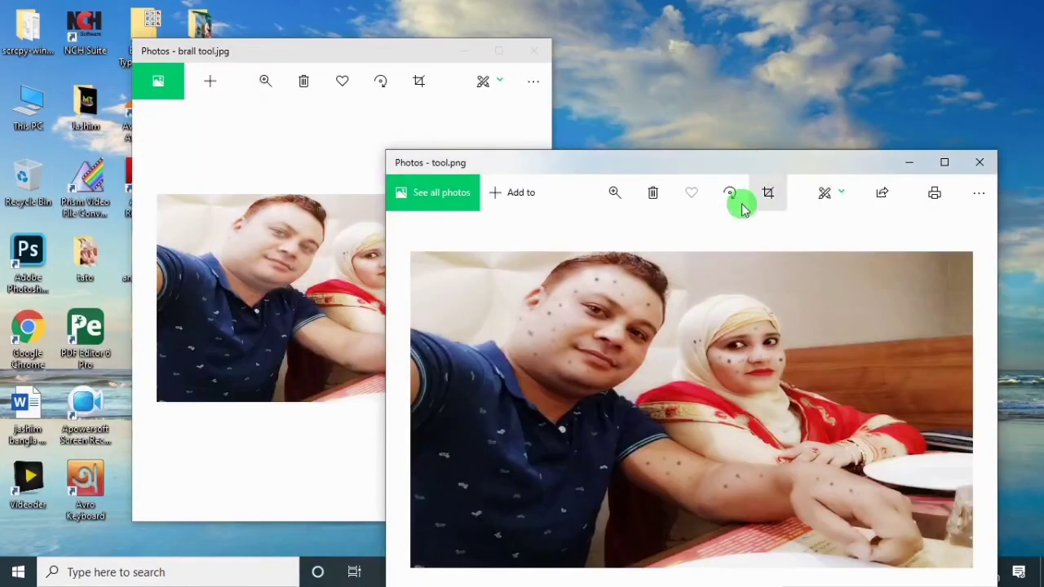
left_click_drag(655, 160, 679, 113)
left_click_drag(426, 52, 296, 55)
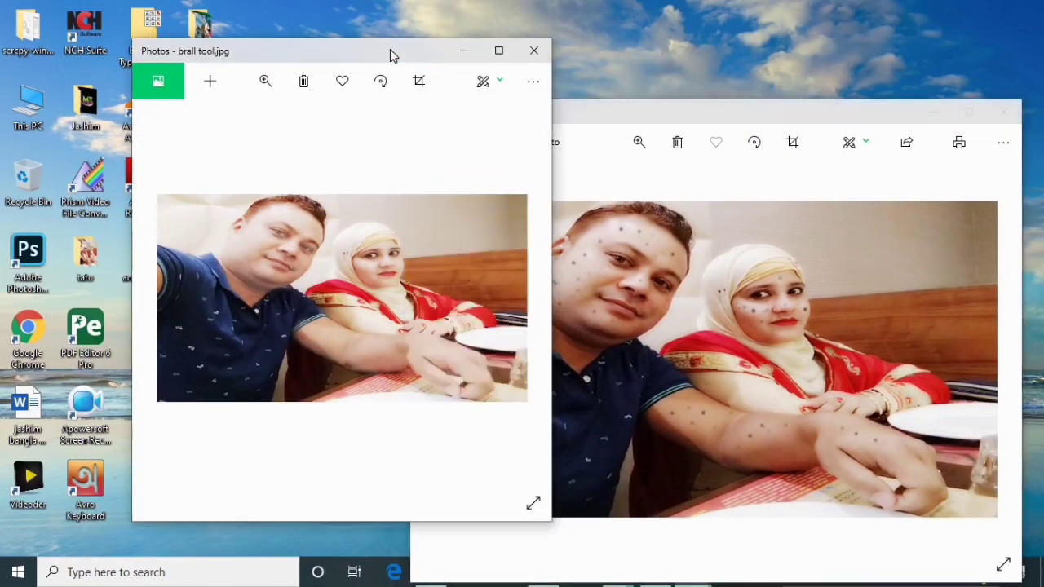
left_click_drag(610, 113, 598, 60)
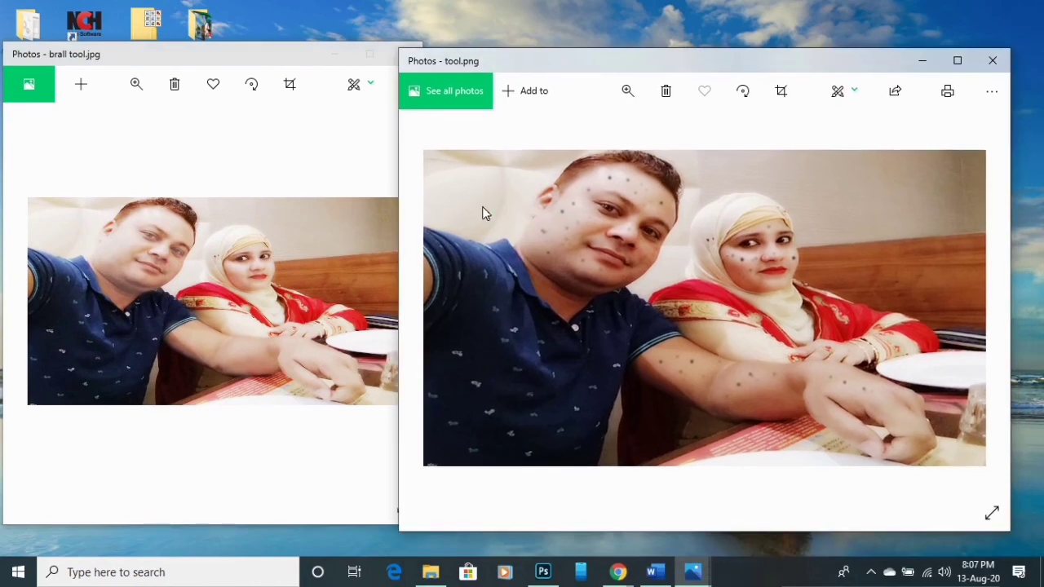
left_click_drag(401, 274, 566, 276)
left_click_drag(788, 61, 671, 48)
Bring back the brall tool.jpg window and fine-tune both windows side by side.
left_click(358, 55)
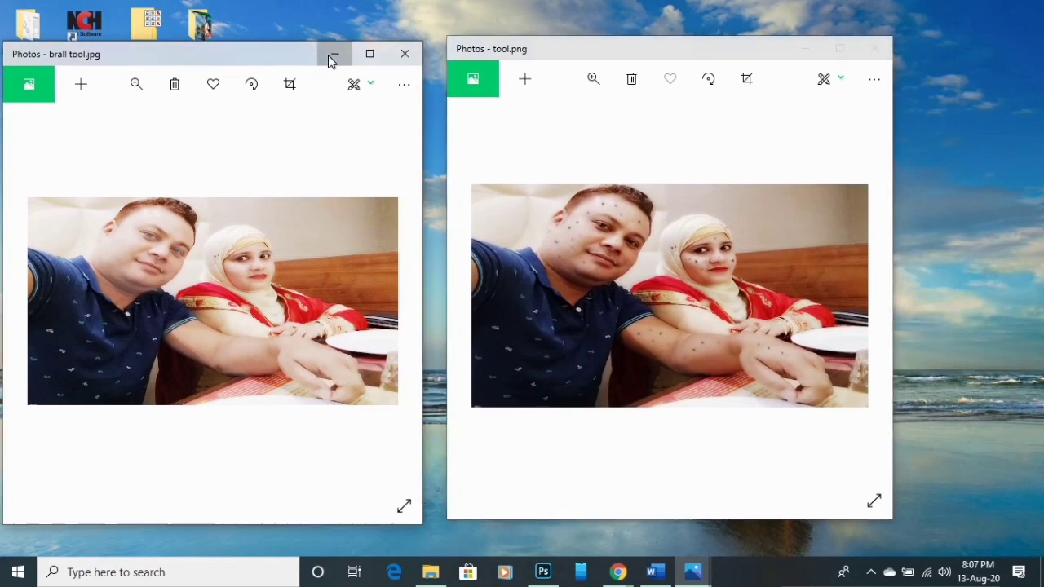
left_click(332, 57)
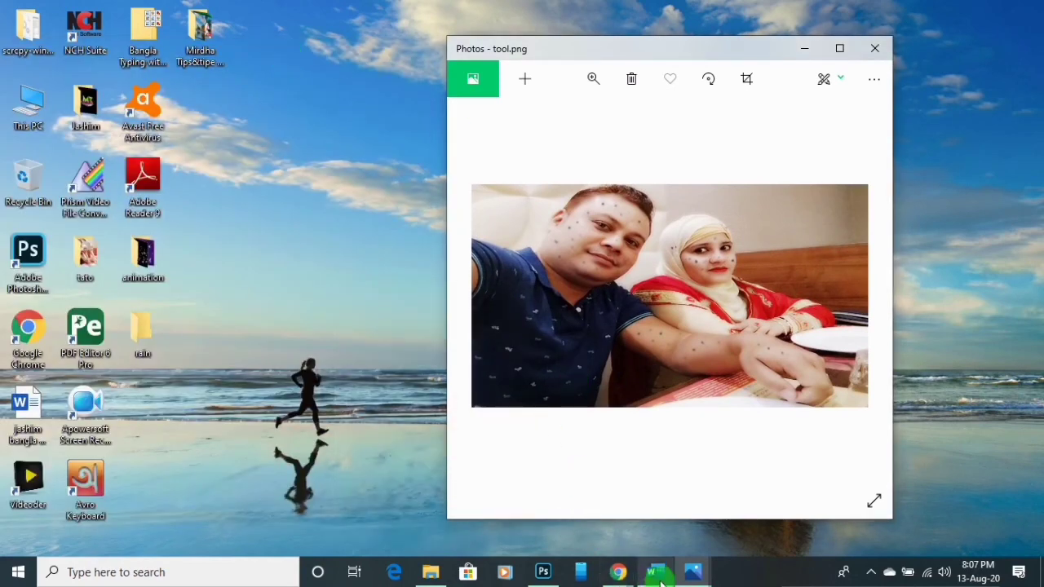
left_click(693, 572)
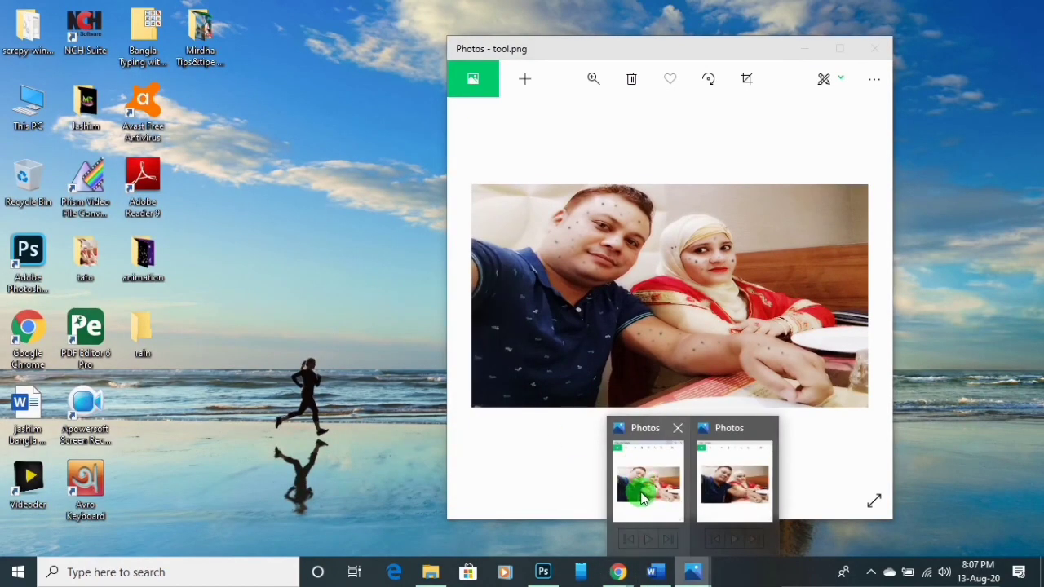
left_click(641, 489)
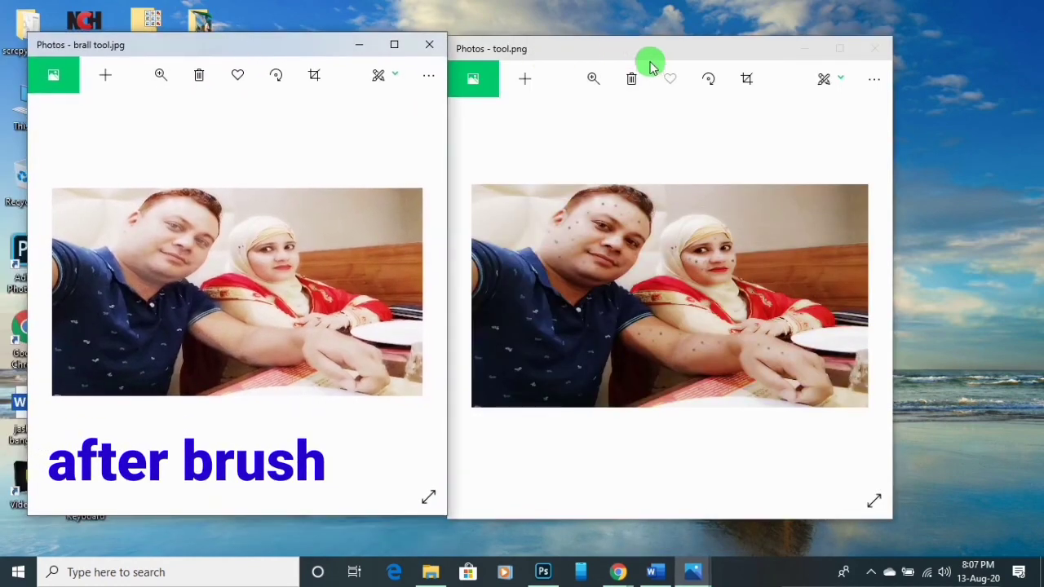
left_click_drag(650, 62, 689, 61)
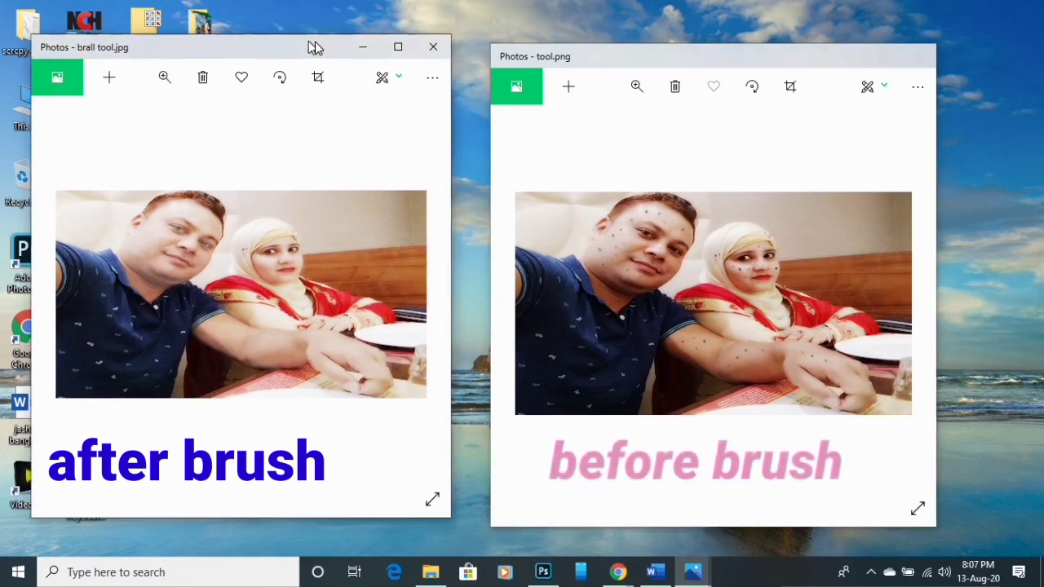
left_click_drag(310, 37, 343, 41)
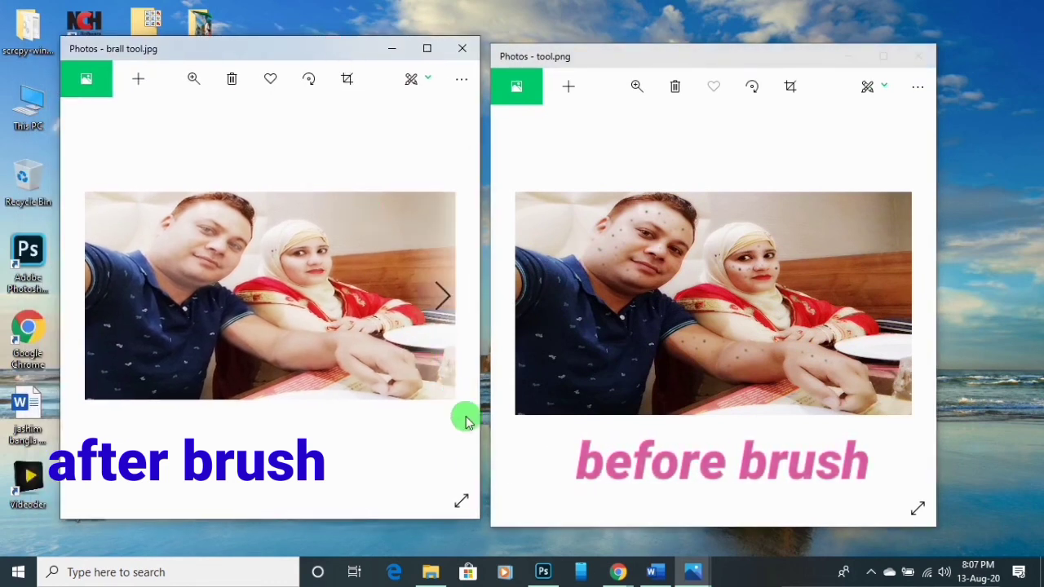